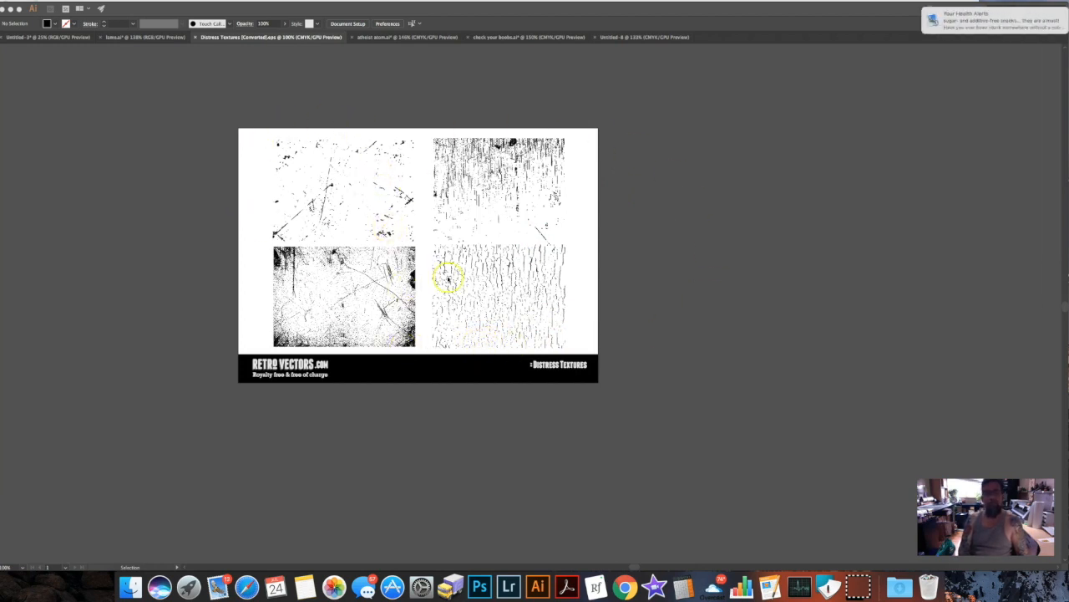
# Move the upper-left scratch texture up past the artboard edge and scale it freely to resize it.
pyautogui.press('Tab')
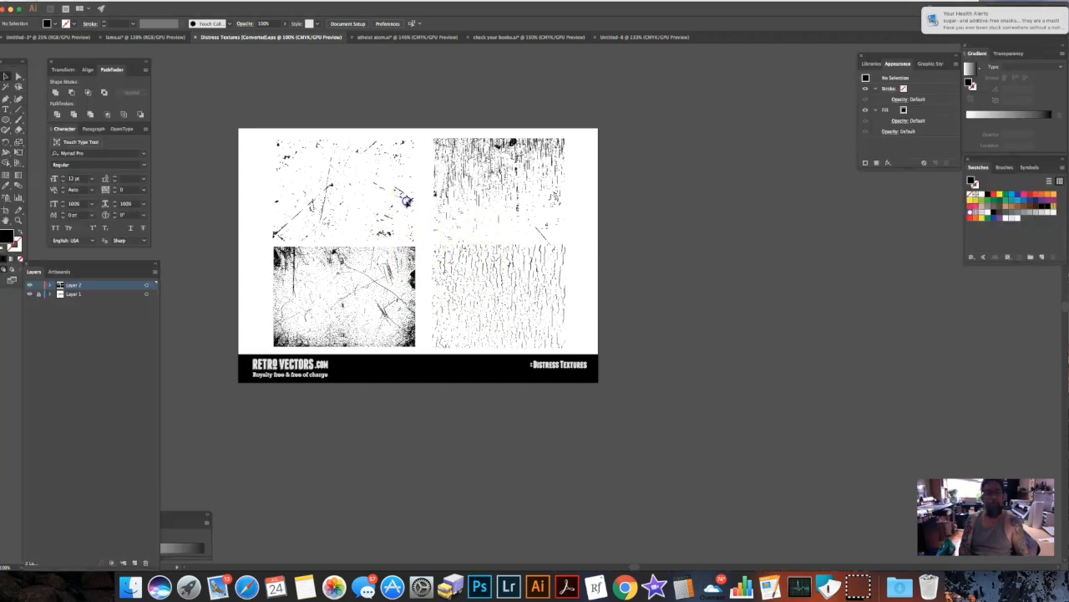
pyautogui.click(405, 199)
pyautogui.moveTo(410, 182); pyautogui.dragTo(414, 144)
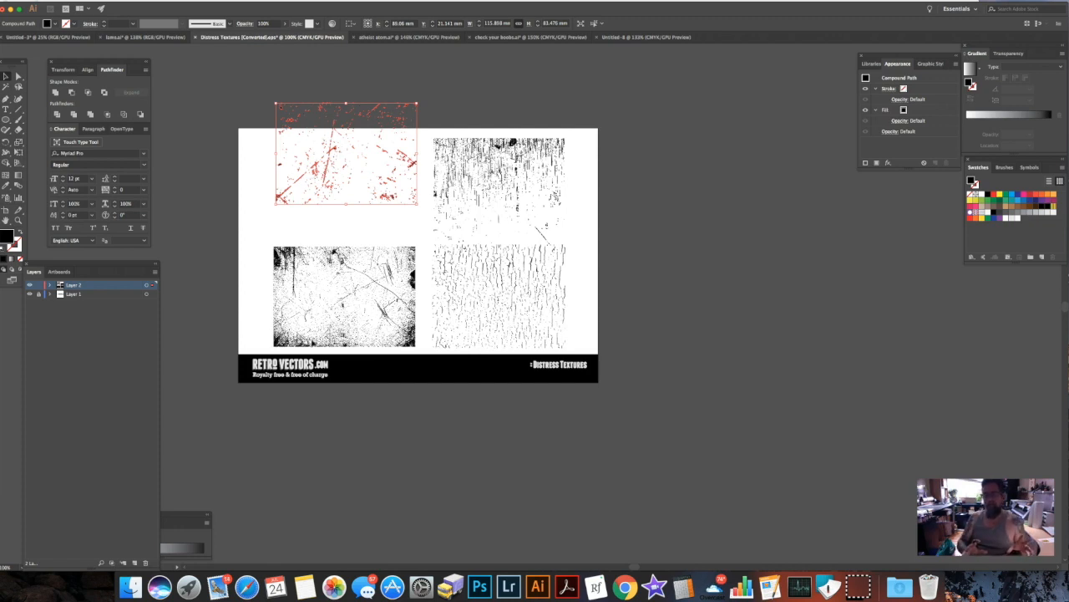
pyautogui.moveTo(417, 103); pyautogui.dragTo(510, 58)
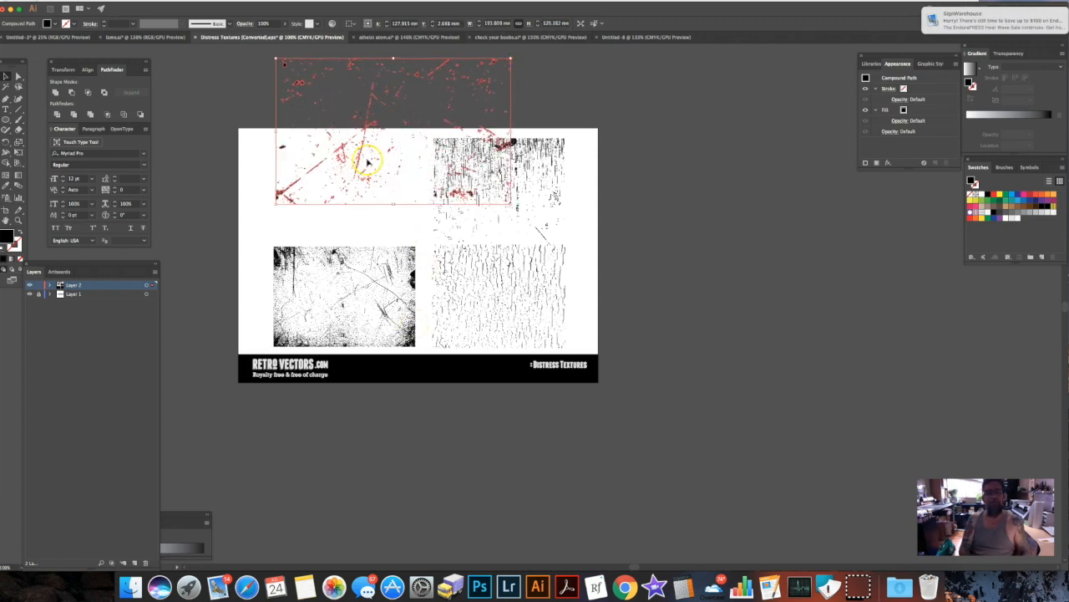
pyautogui.moveTo(374, 123); pyautogui.dragTo(343, 143)
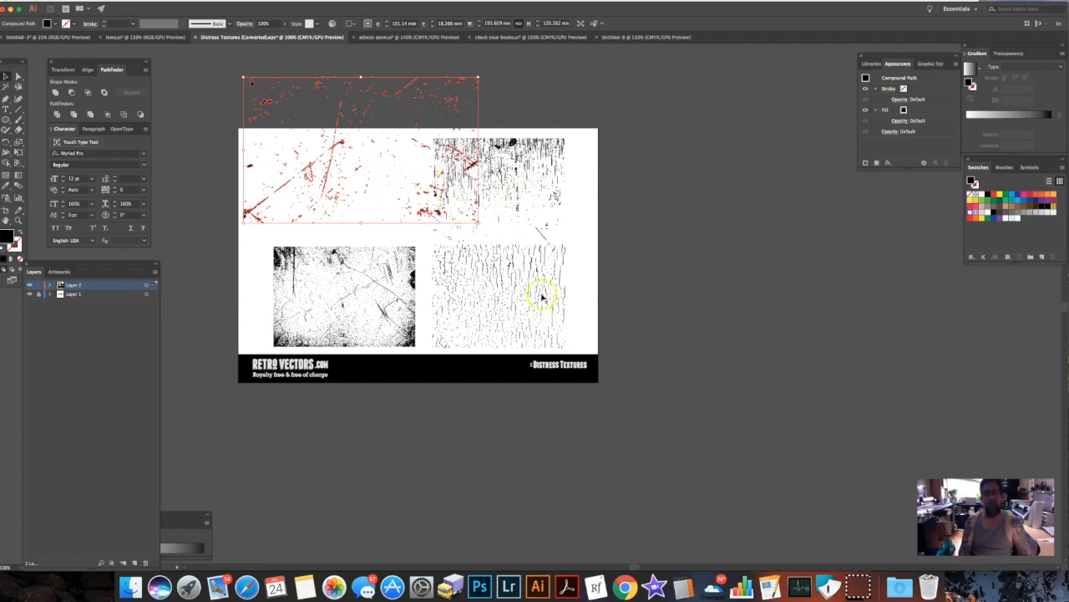
pyautogui.moveTo(476, 221); pyautogui.dragTo(396, 211)
pyautogui.doubleClick(498, 169)
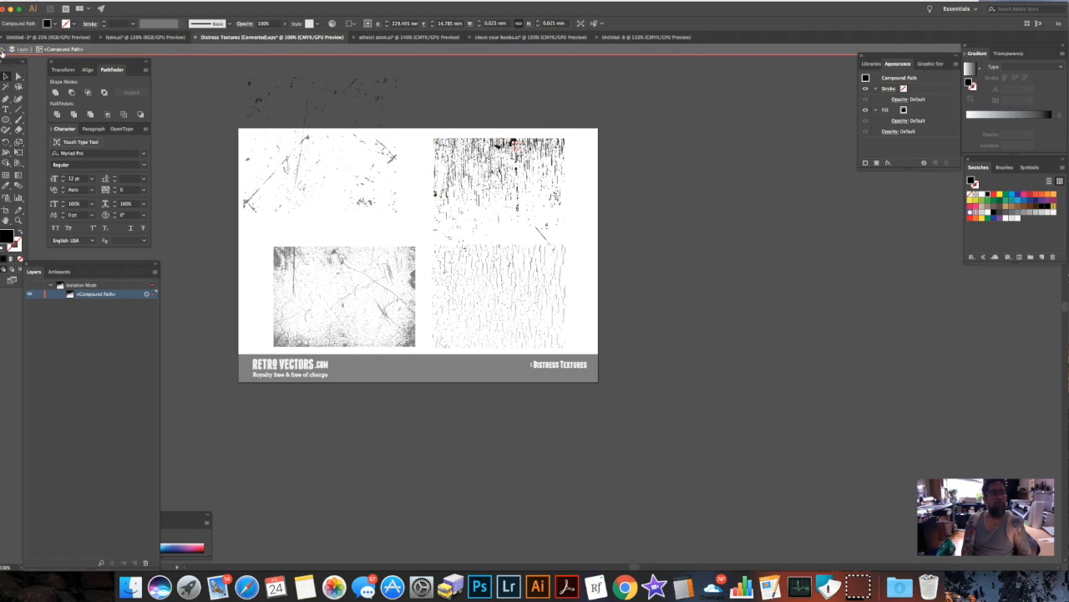
pyautogui.click(3, 51)
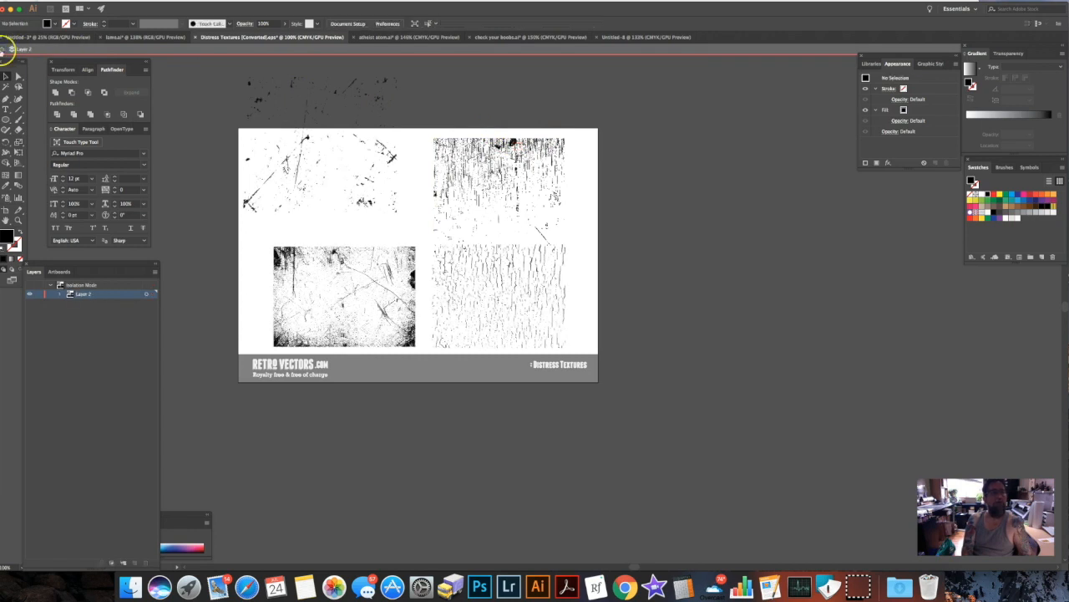
pyautogui.click(3, 51)
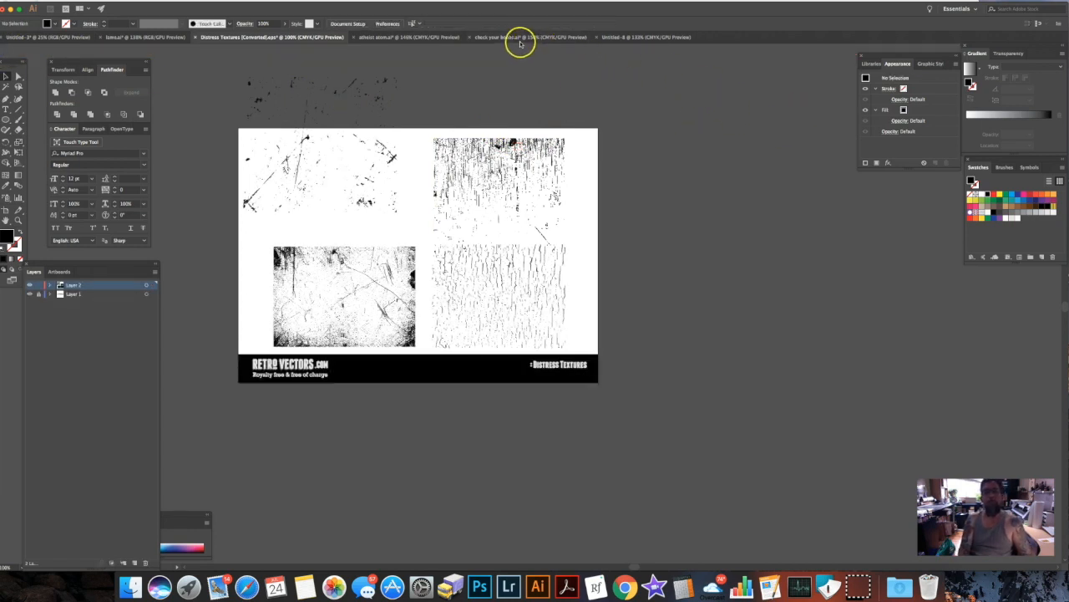
# In the Untitled-8 document, draw a circle about 467 by 457 px with a crimson fill of RGB 163, 22, 62.
pyautogui.click(634, 38)
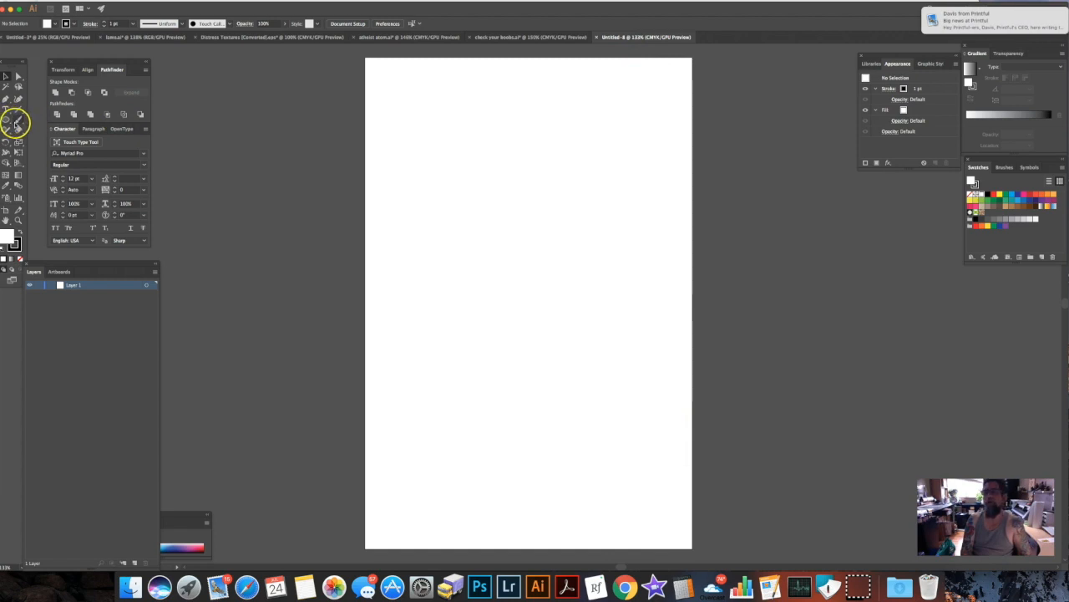
pyautogui.click(5, 120)
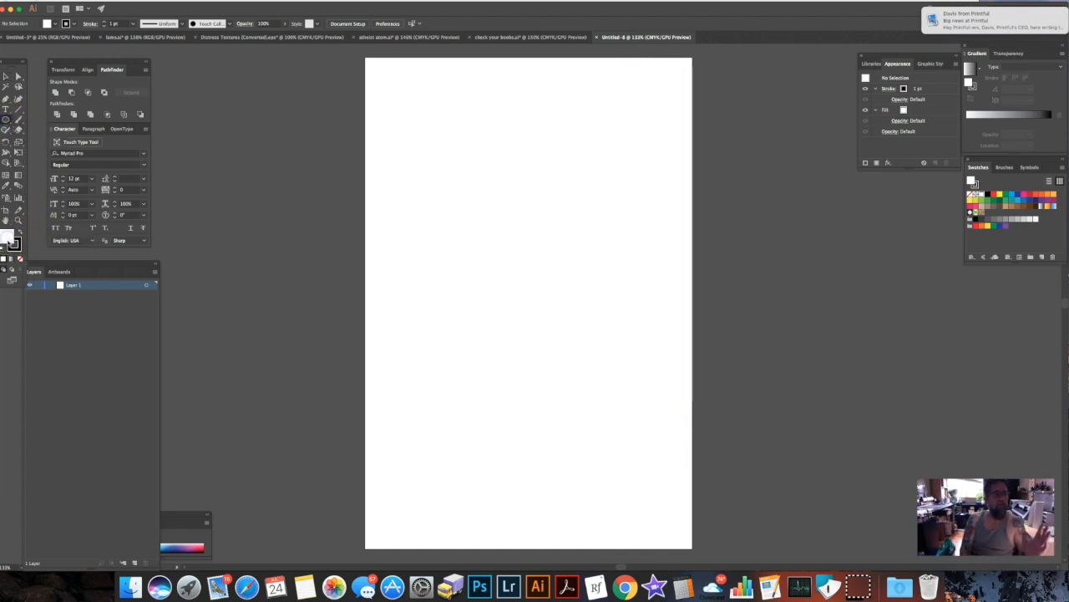
pyautogui.doubleClick(8, 238)
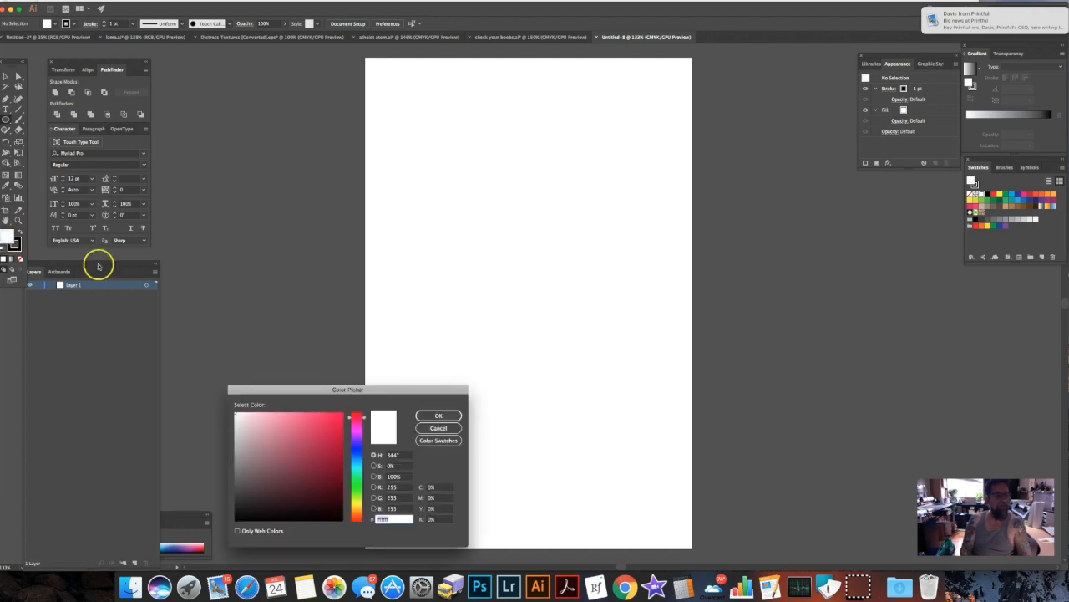
pyautogui.click(328, 452)
pyautogui.click(435, 418)
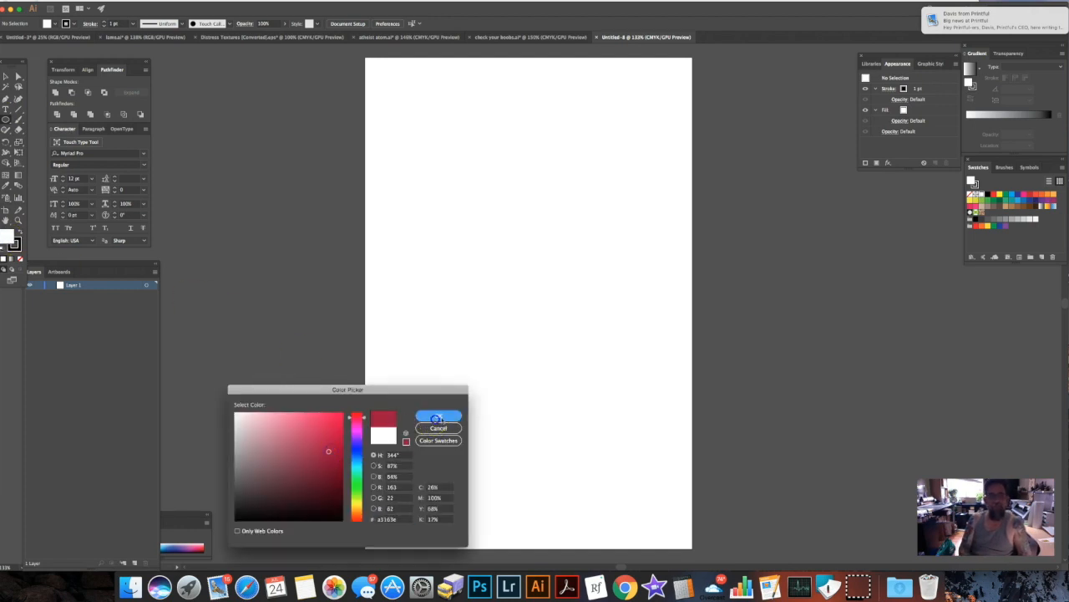
pyautogui.moveTo(413, 204); pyautogui.dragTo(679, 462)
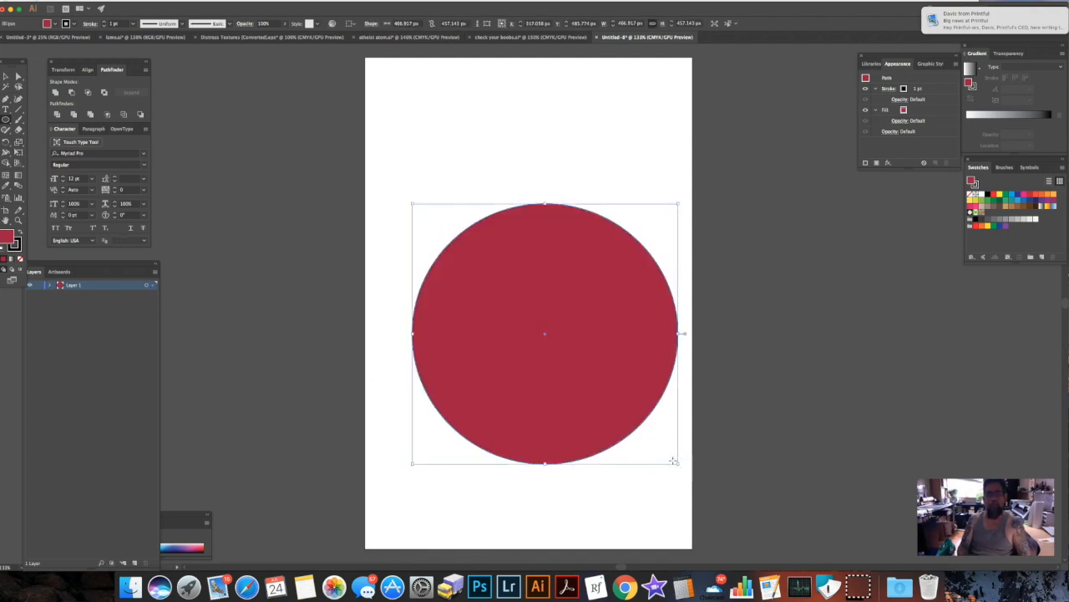
# Move the crimson circle up to roughly the middle of the artboard and deselect it.
pyautogui.click(7, 77)
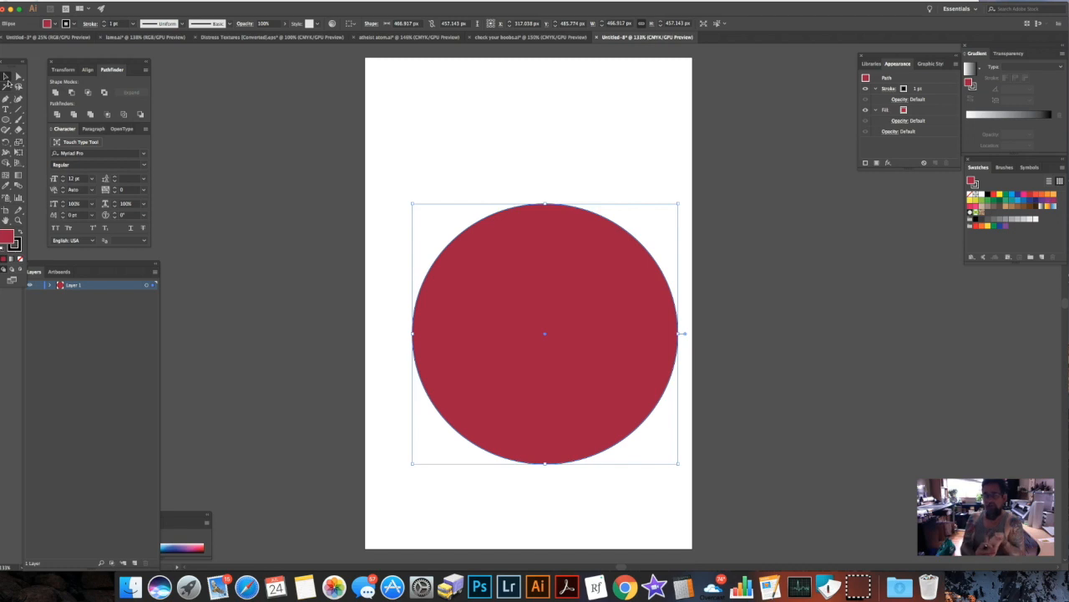
pyautogui.moveTo(580, 315); pyautogui.dragTo(559, 284)
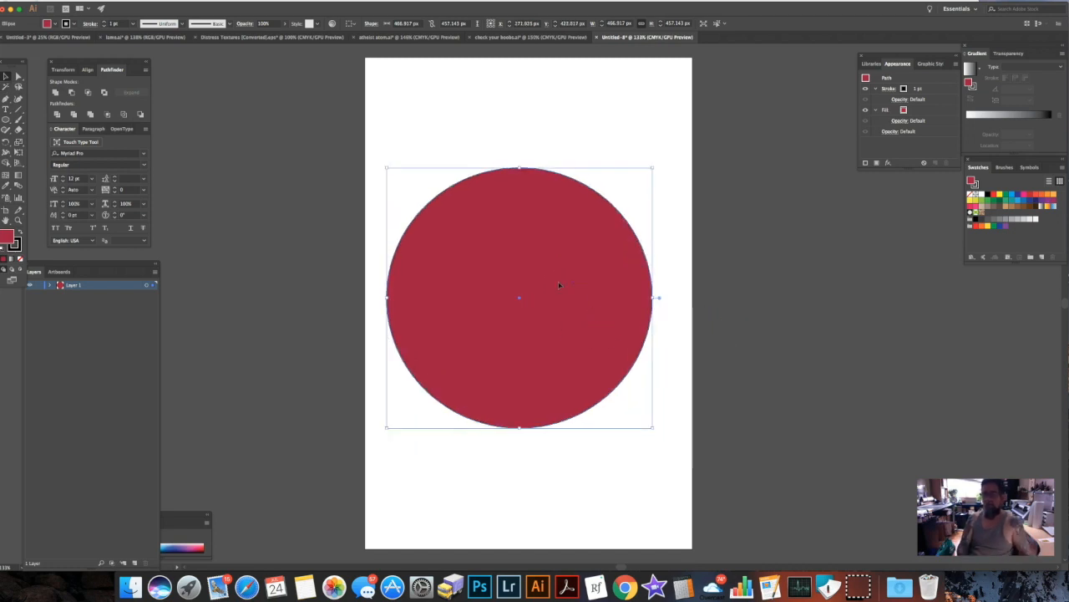
pyautogui.click(728, 319)
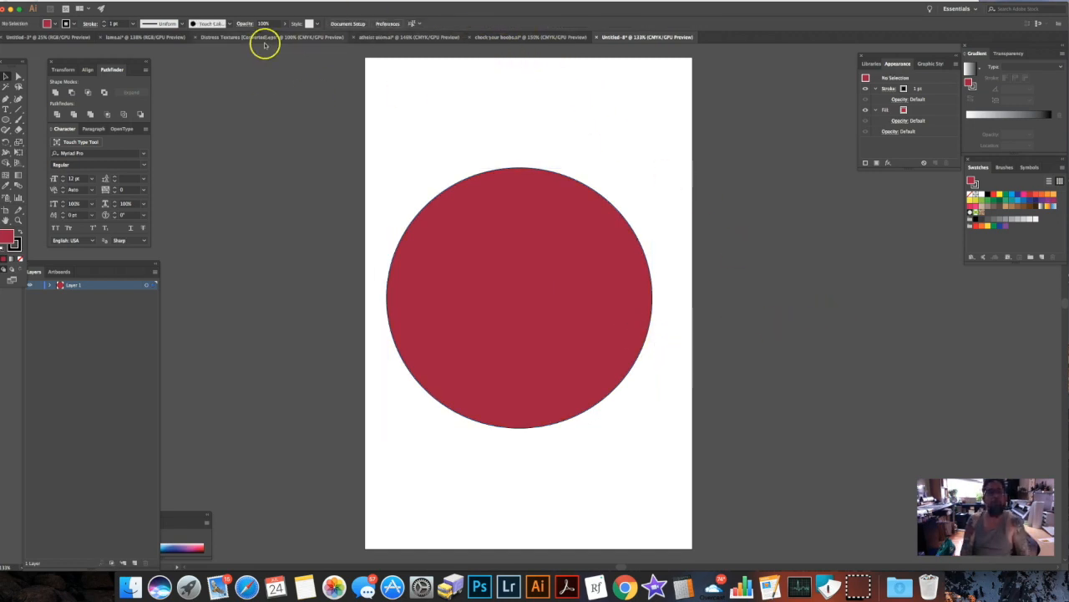
# Copy the upper-left scratch texture from the Distress Textures document onto the crimson circle in Untitled-8.
pyautogui.click(255, 39)
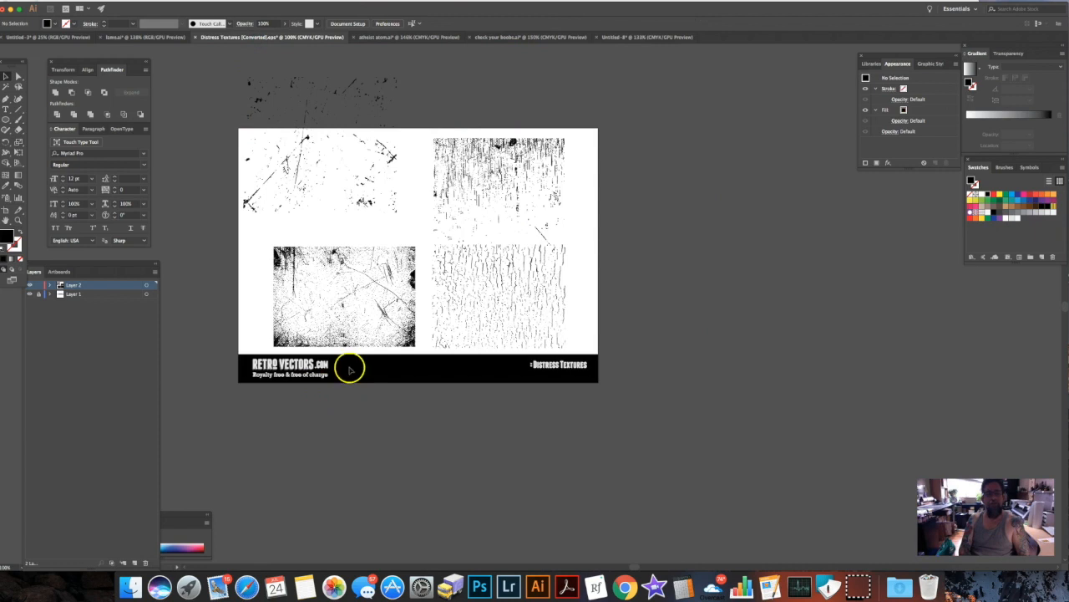
pyautogui.moveTo(393, 157); pyautogui.dragTo(587, 300)
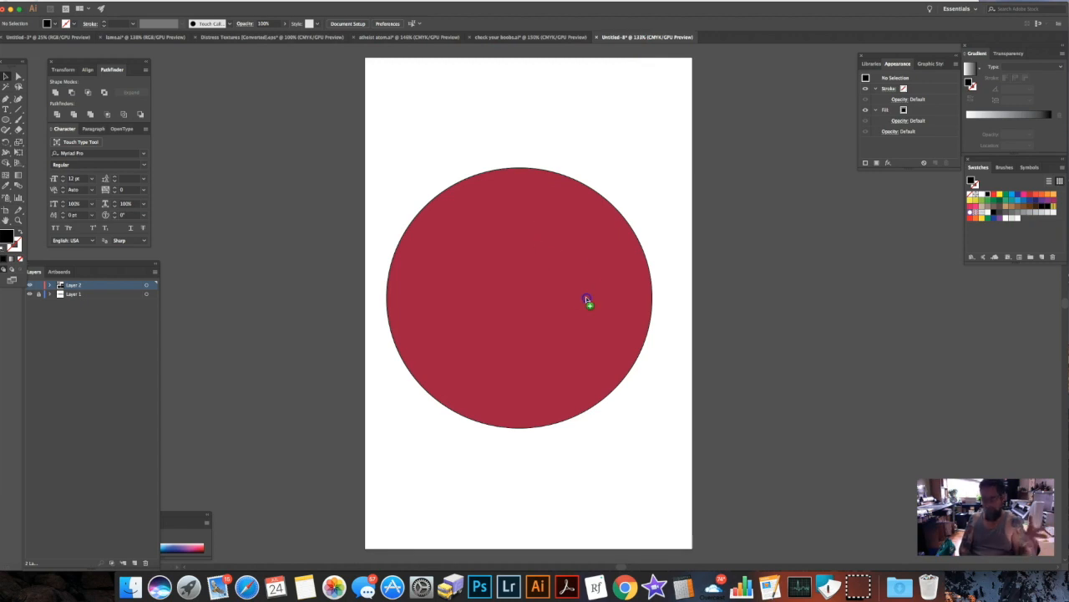
pyautogui.moveTo(587, 299); pyautogui.dragTo(587, 298)
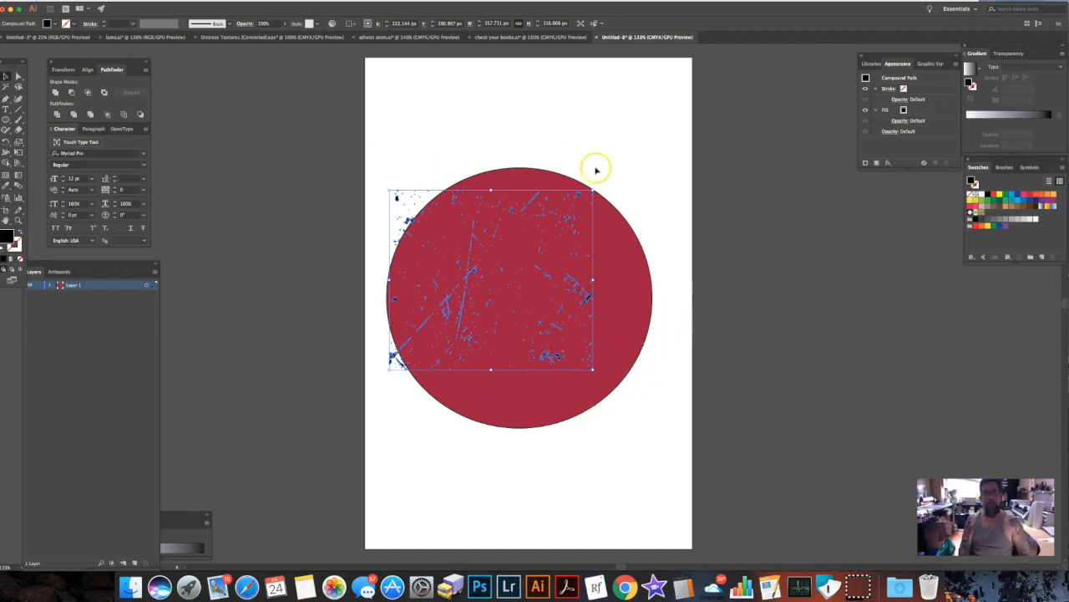
# Scale the scratch texture to about 482 by 466 px so that it covers the whole circle.
pyautogui.moveTo(594, 370); pyautogui.dragTo(656, 431)
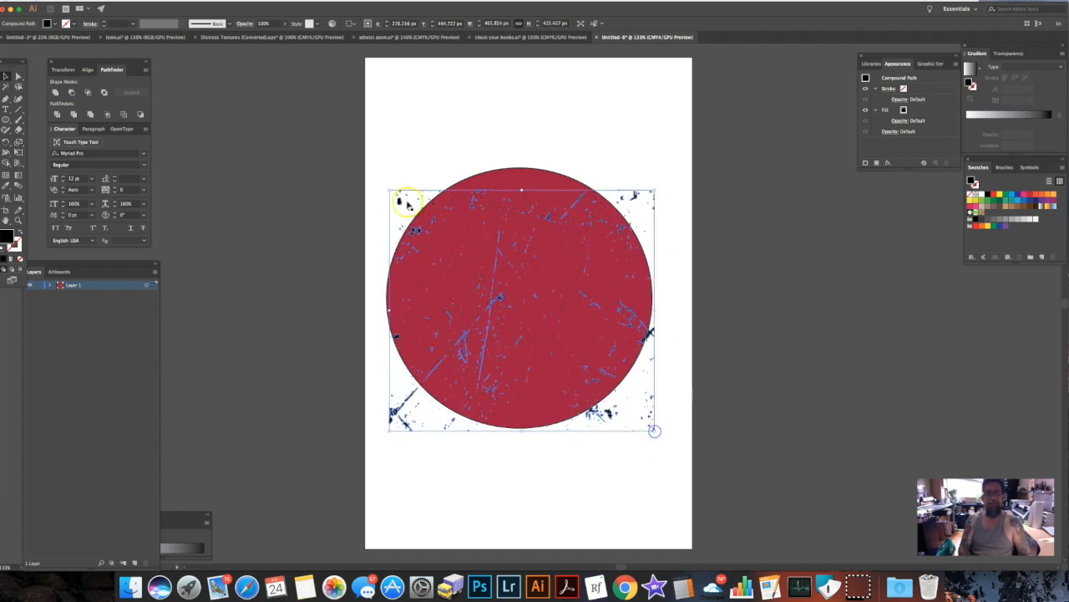
pyautogui.moveTo(389, 190); pyautogui.dragTo(494, 276)
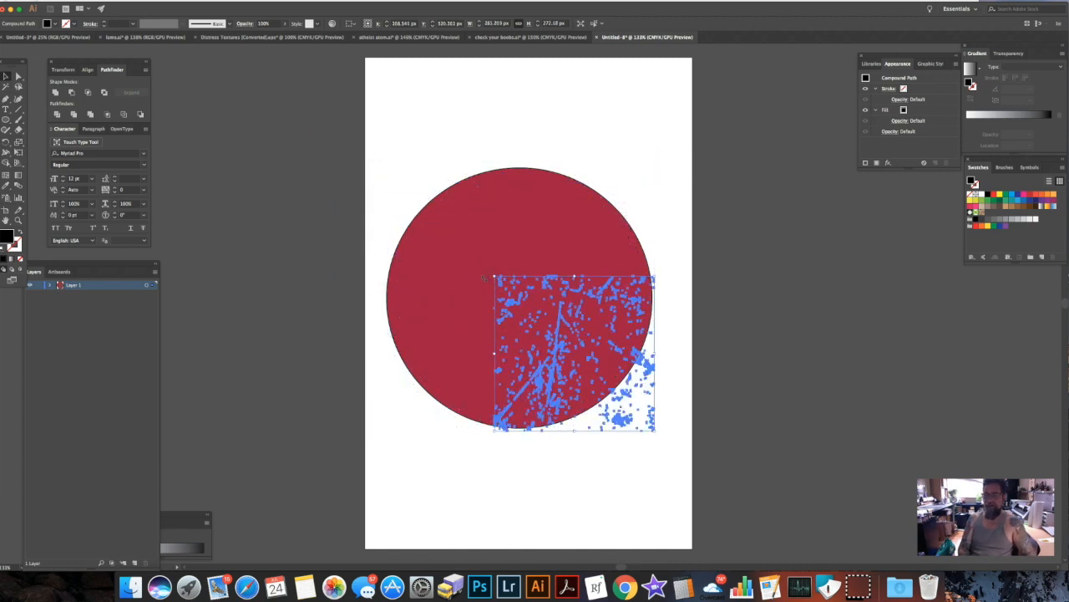
pyautogui.click(496, 277)
pyautogui.moveTo(496, 276); pyautogui.dragTo(297, 164)
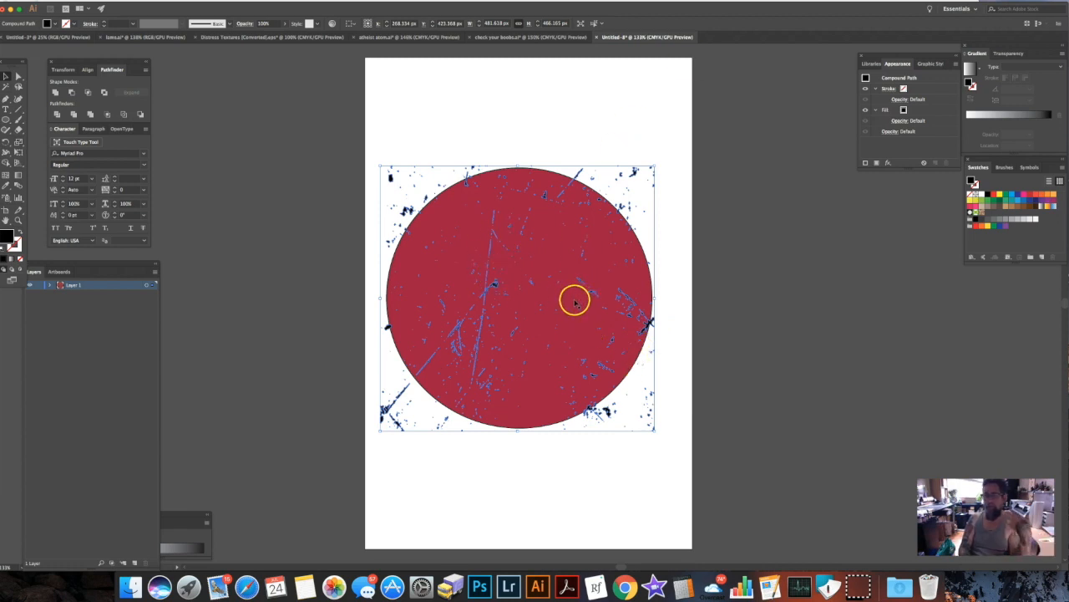
# Expand Layer 1 to show its objects and bring the scratch texture to the front.
pyautogui.click(50, 285)
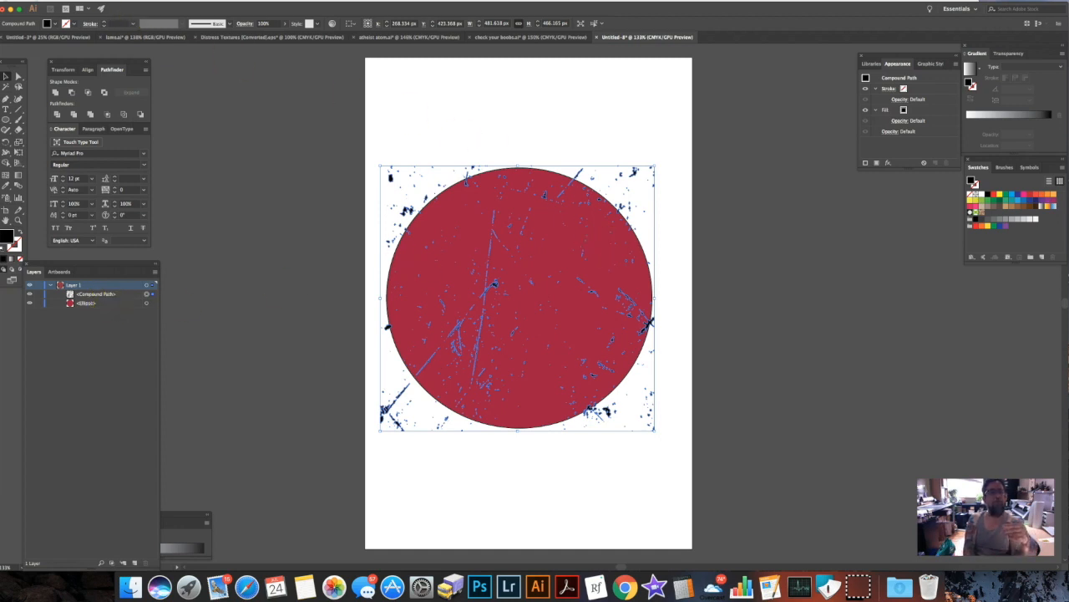
pyautogui.click(100, 1)
pyautogui.moveTo(117, 15)
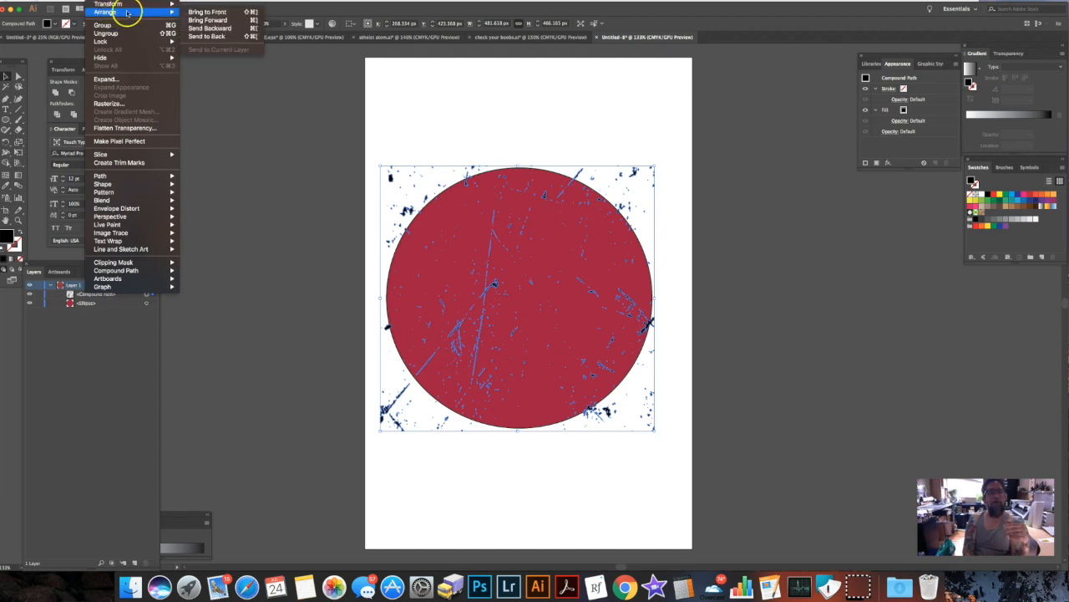
pyautogui.click(205, 12)
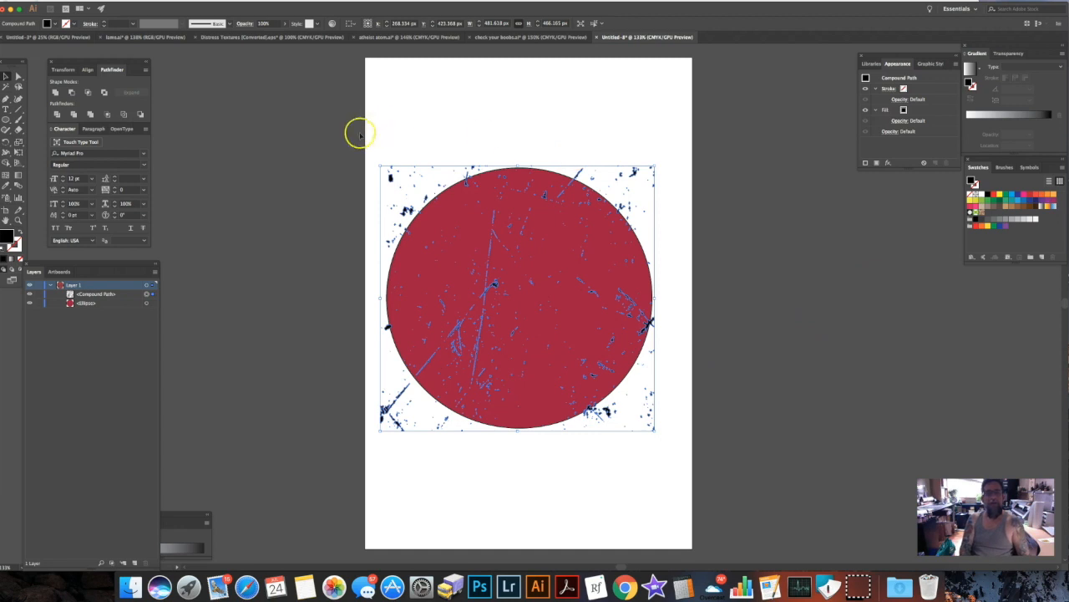
# Select the crimson circle and the scratch texture together.
pyautogui.moveTo(474, 199); pyautogui.dragTo(726, 435)
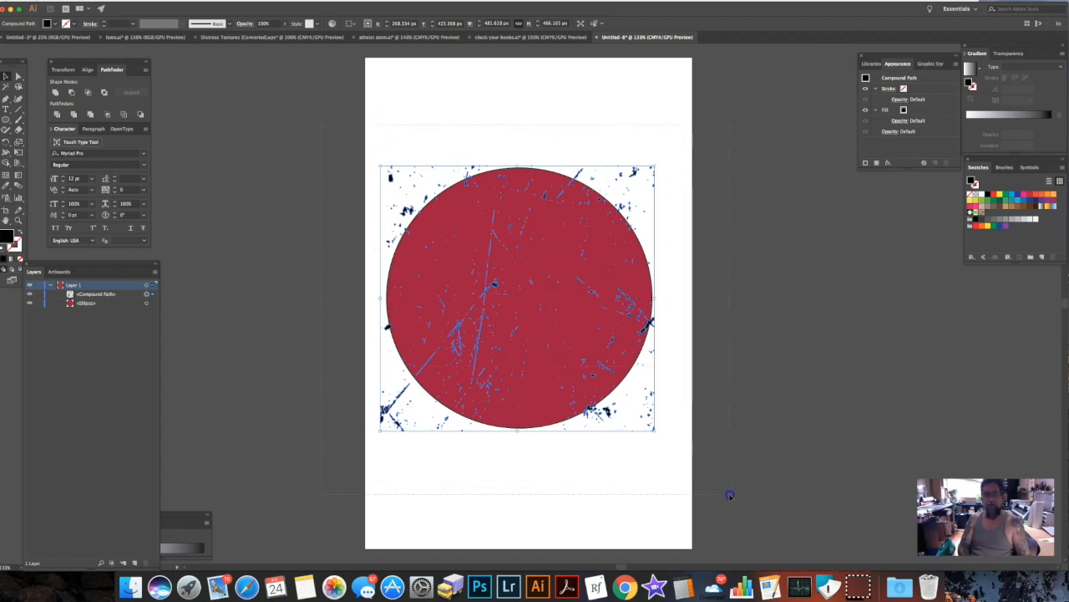
pyautogui.moveTo(729, 495); pyautogui.dragTo(728, 495)
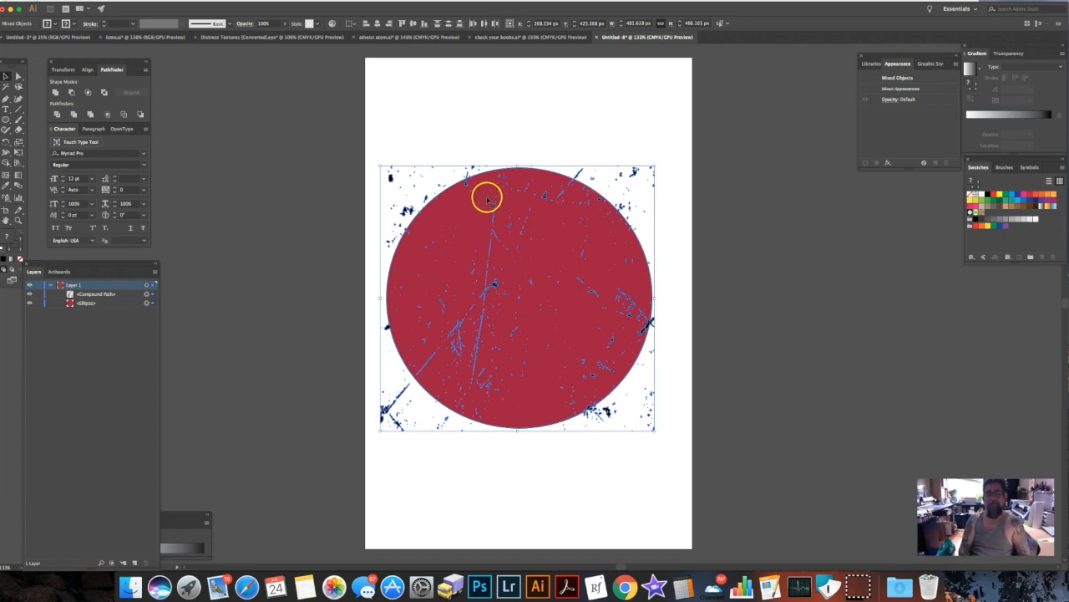
pyautogui.click(336, 214)
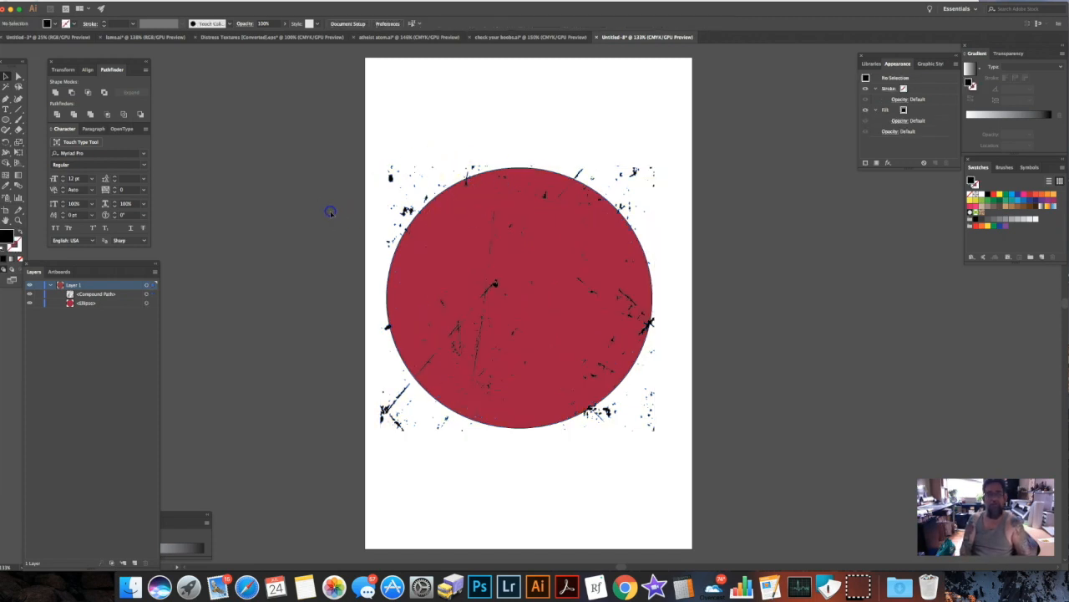
pyautogui.click(462, 218)
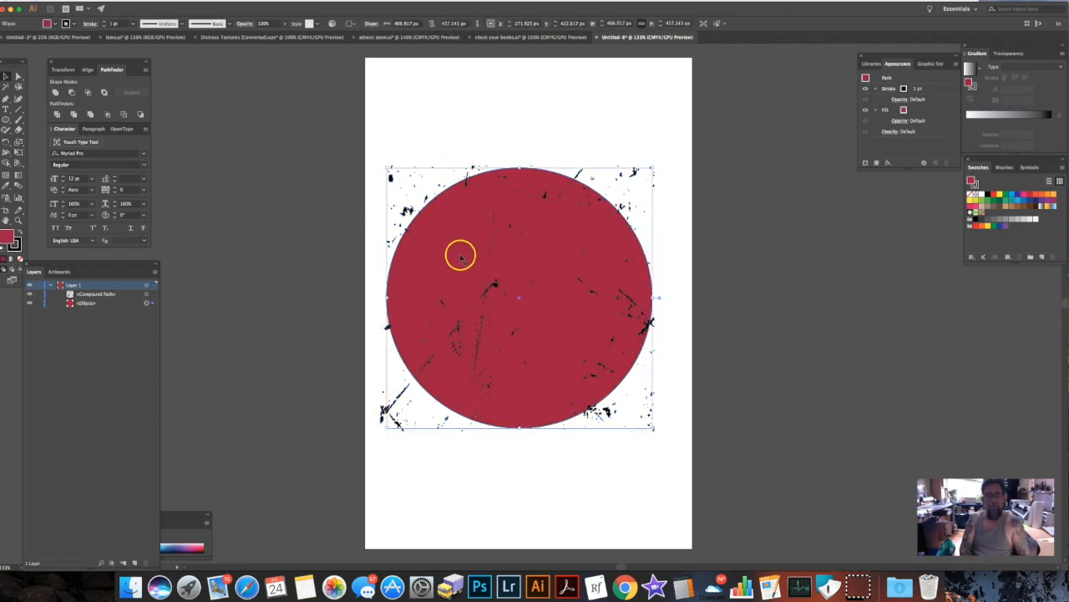
pyautogui.click(346, 283)
pyautogui.click(463, 253)
pyautogui.click(481, 316)
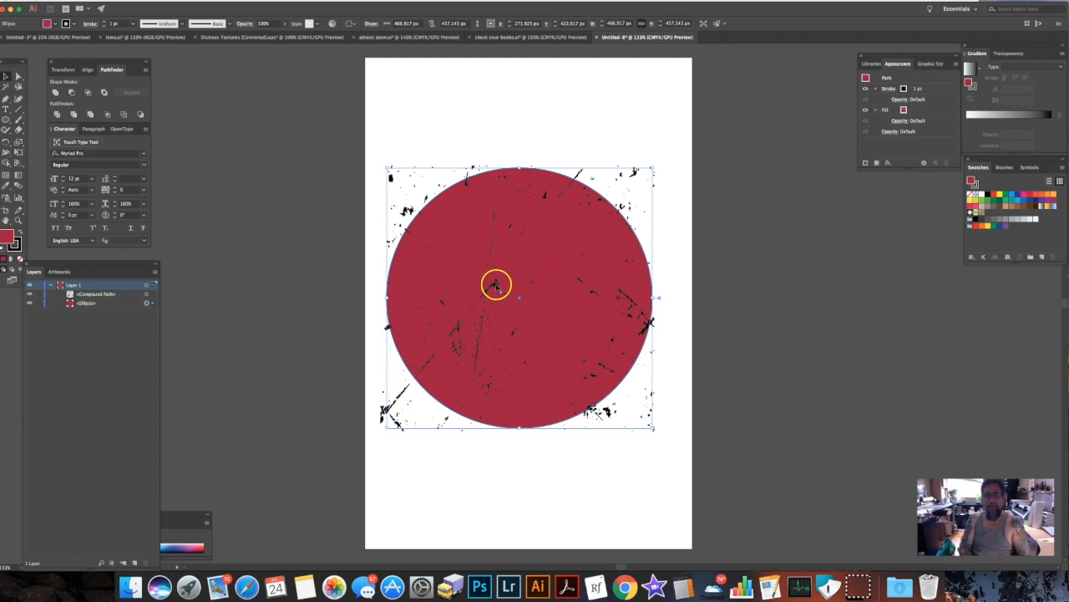
pyautogui.keyDown('shift'); pyautogui.click(496, 286); pyautogui.keyUp('shift')
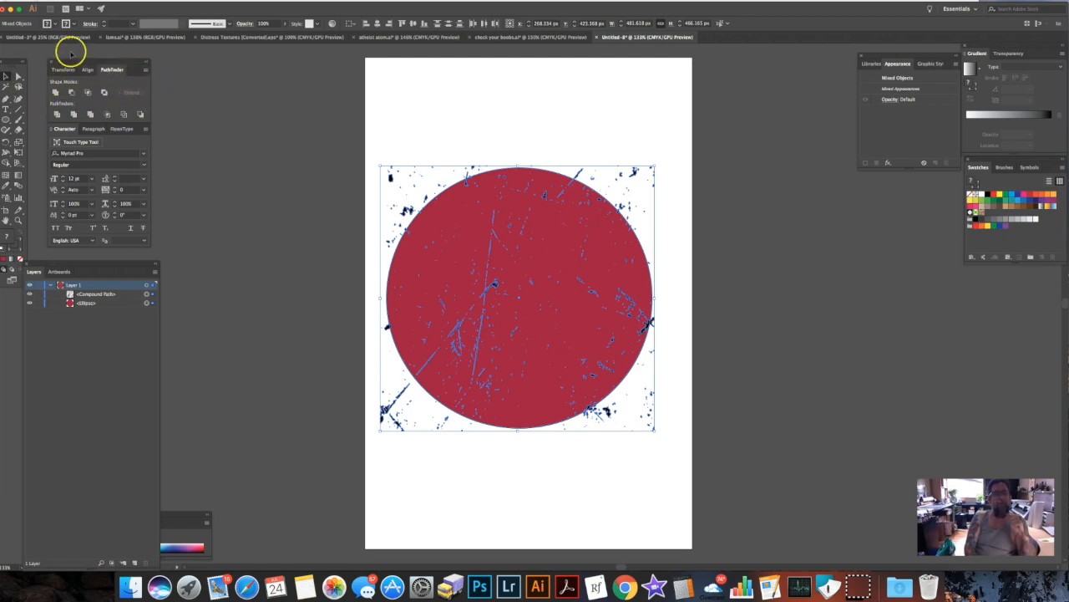
# Separate the Pathfinder controls from their group and float them beside the artboard.
pyautogui.click(220, 1)
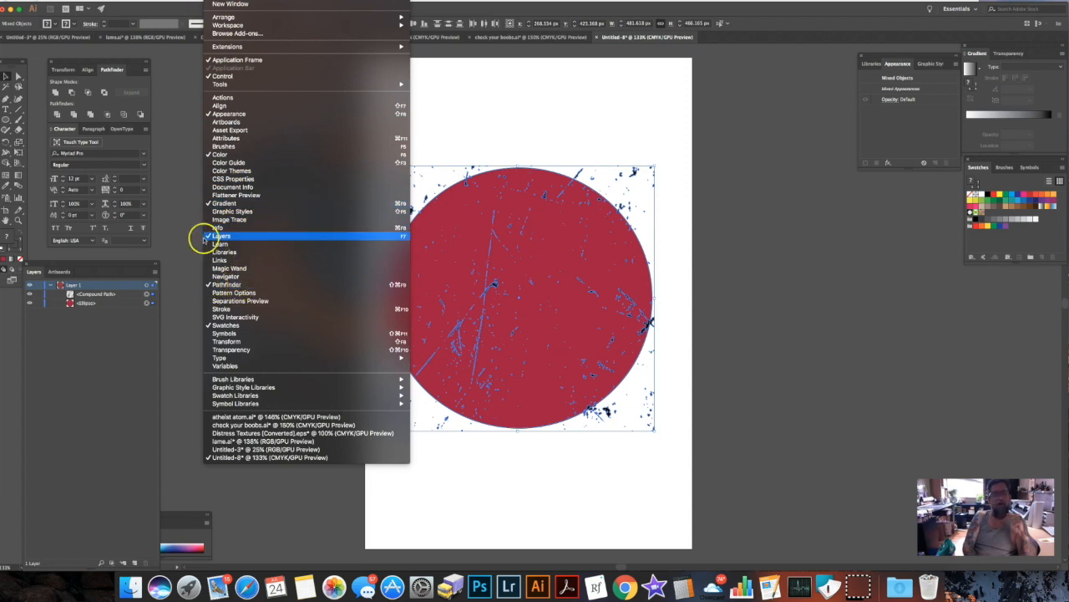
pyautogui.click(112, 71)
pyautogui.moveTo(112, 71); pyautogui.dragTo(817, 310)
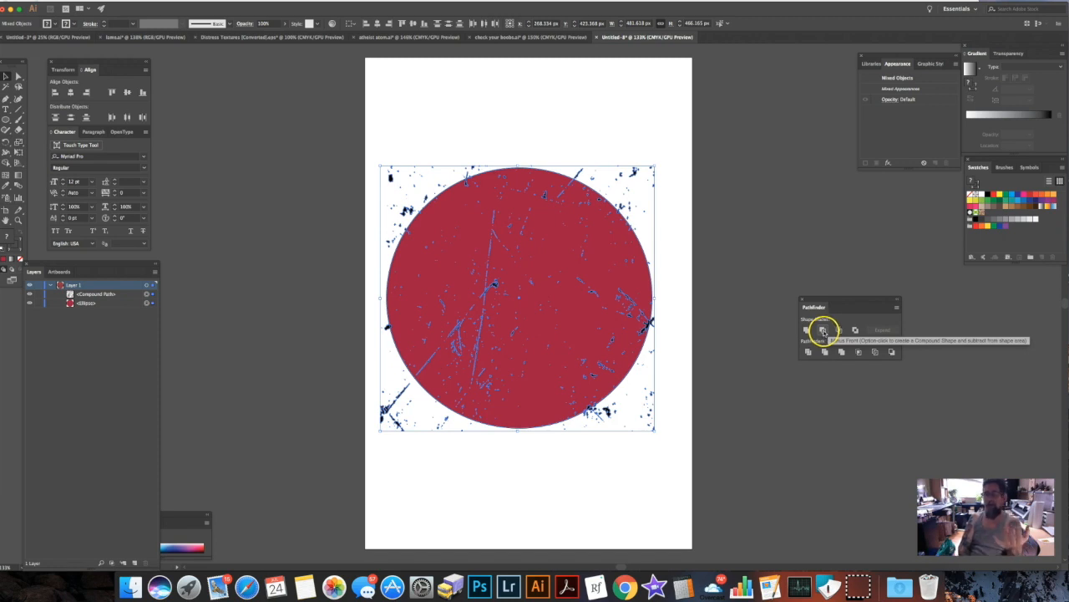
# Cut the scratch texture out of the circle with Minus Front and deselect the result.
pyautogui.click(823, 331)
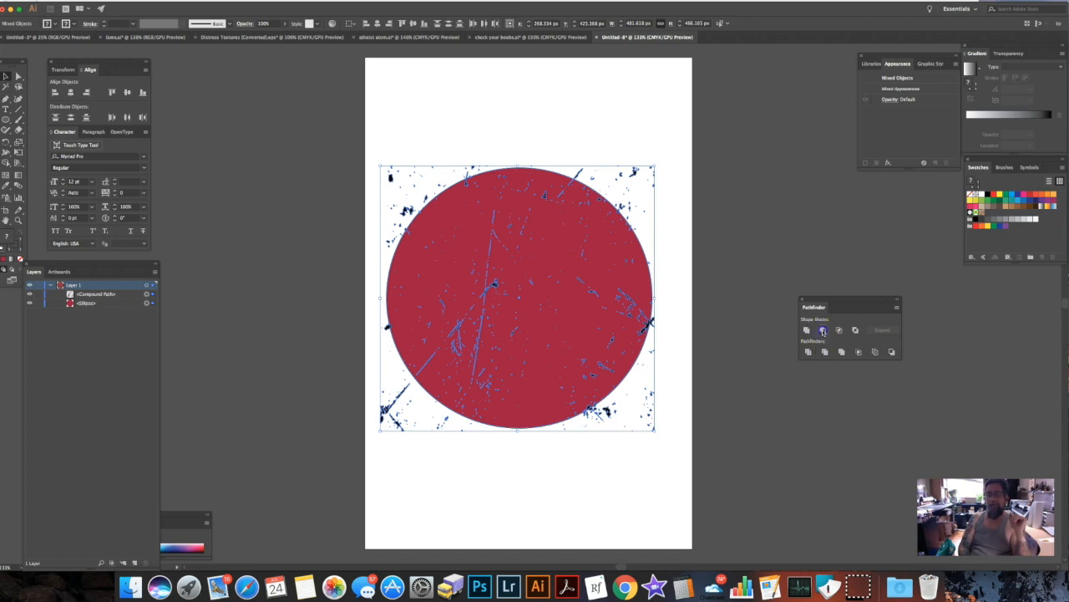
pyautogui.click(824, 330)
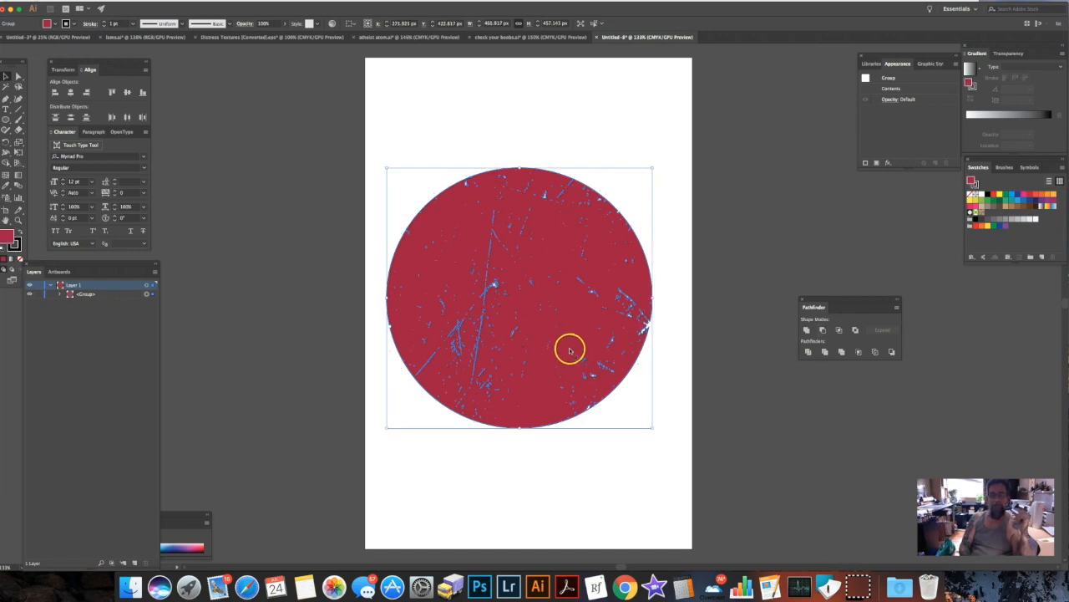
pyautogui.click(756, 241)
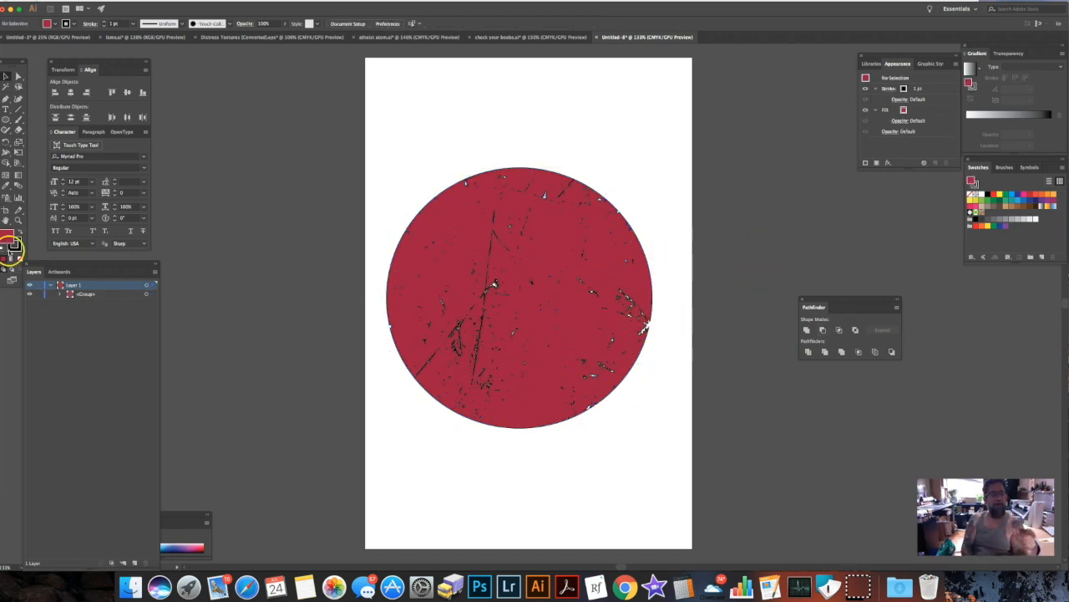
# Remove the black stroke from the distressed circle group, leaving only its crimson fill, and deselect it.
pyautogui.click(19, 244)
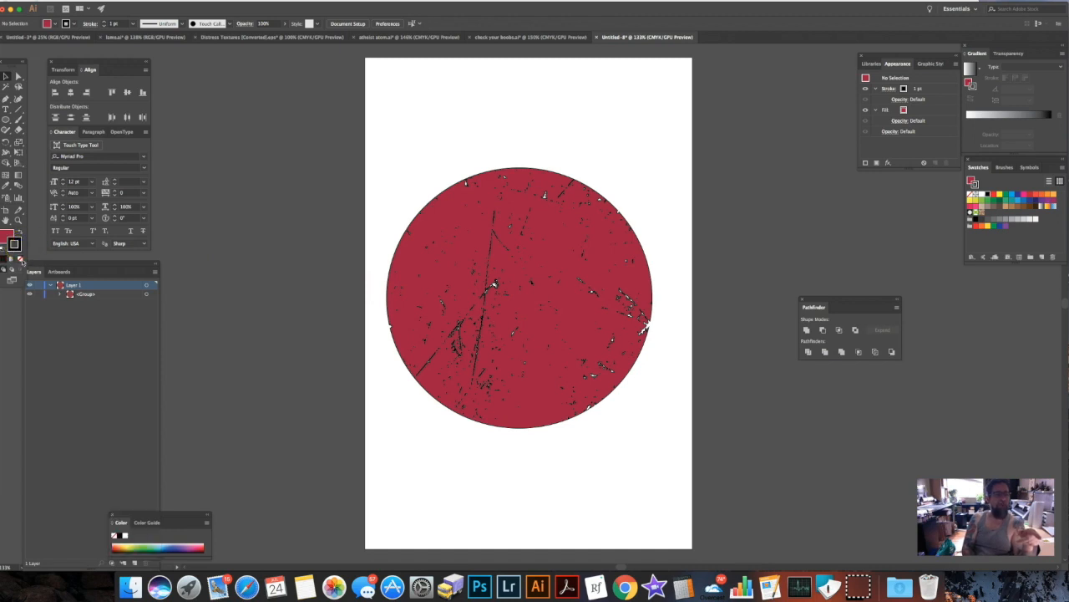
pyautogui.click(22, 259)
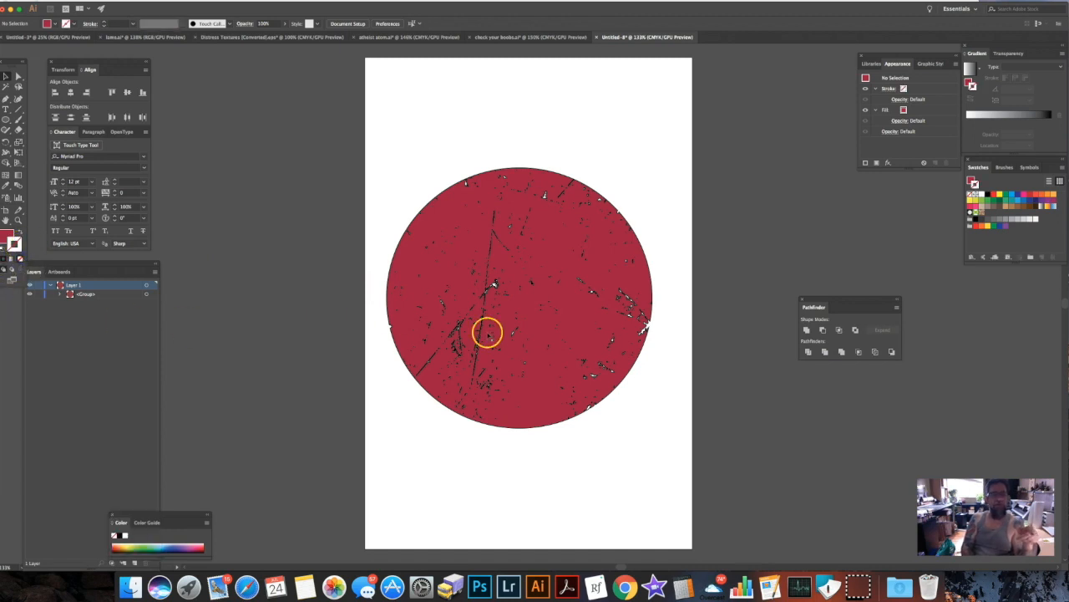
pyautogui.click(515, 386)
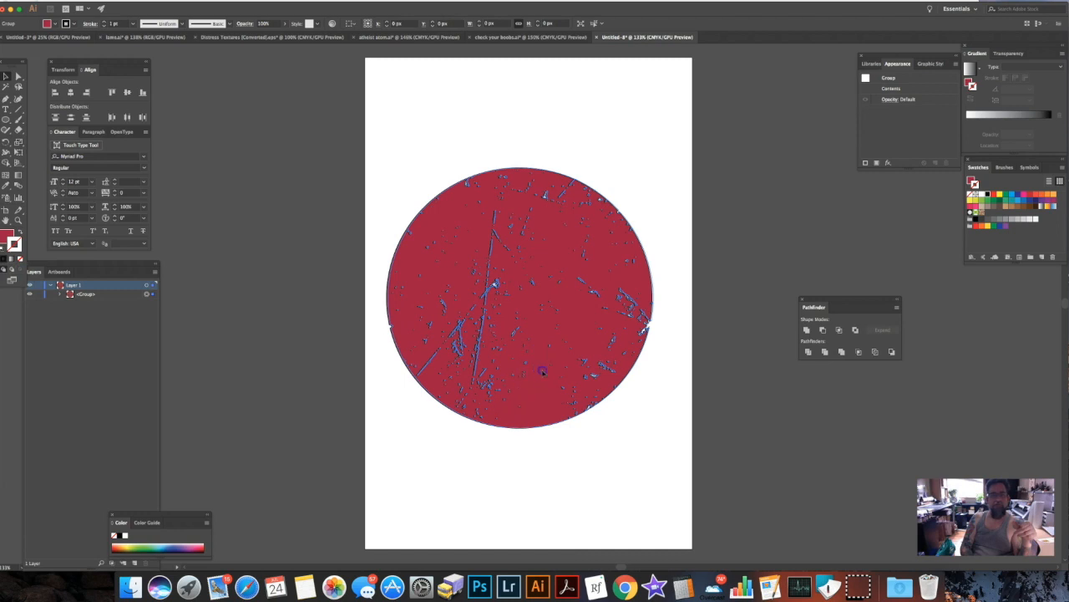
pyautogui.click(497, 388)
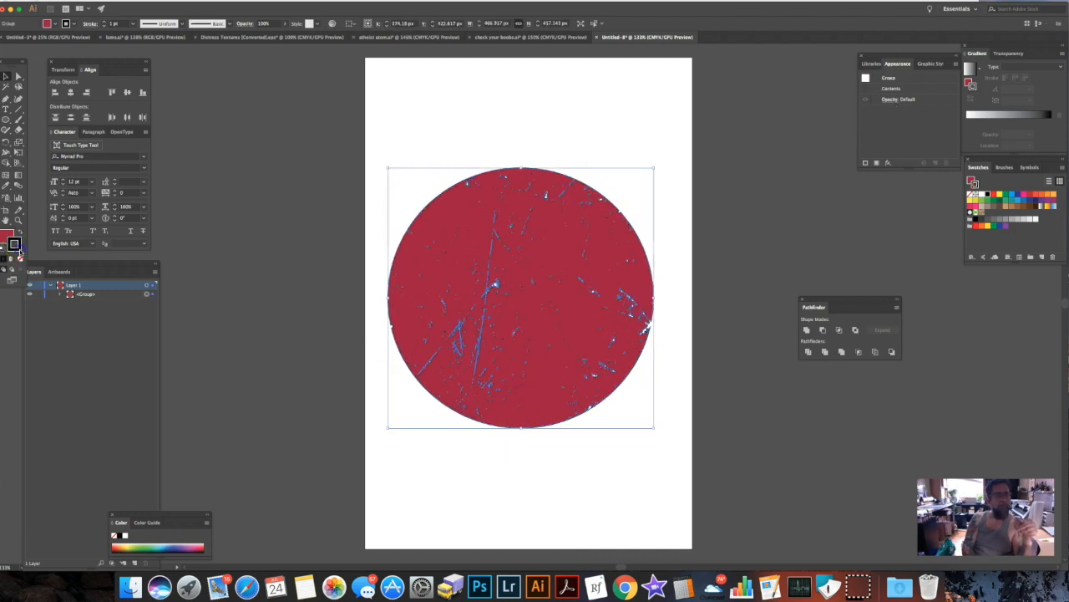
pyautogui.doubleClick(14, 244)
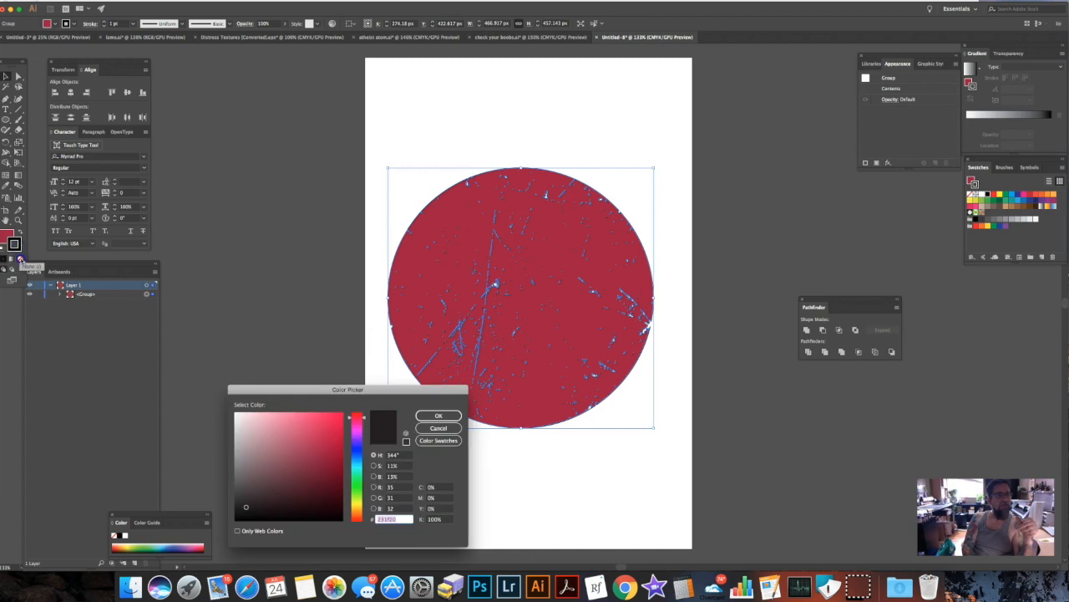
pyautogui.click(437, 416)
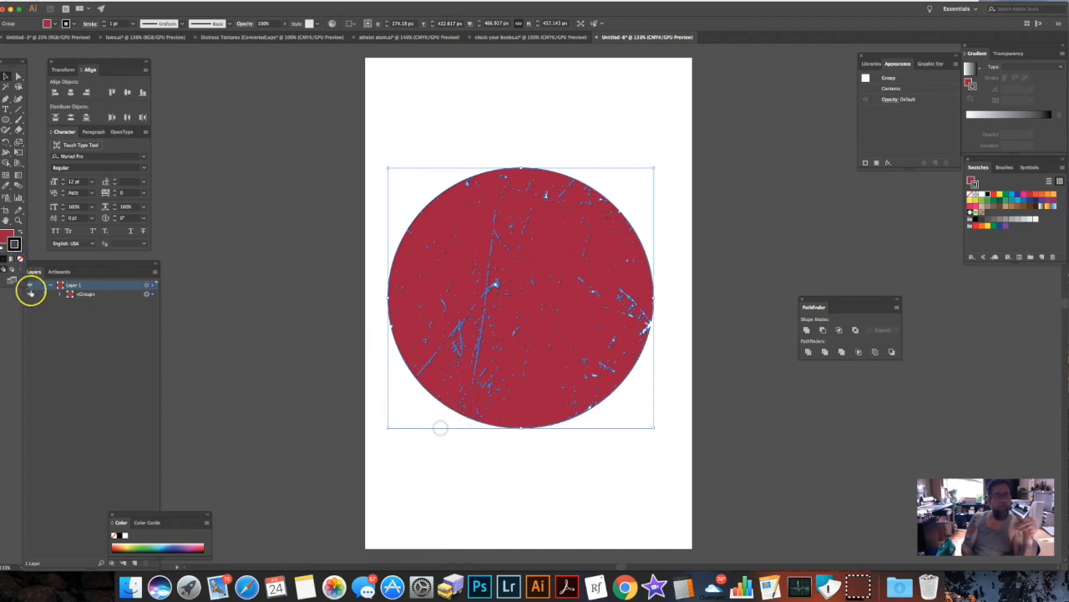
pyautogui.click(20, 259)
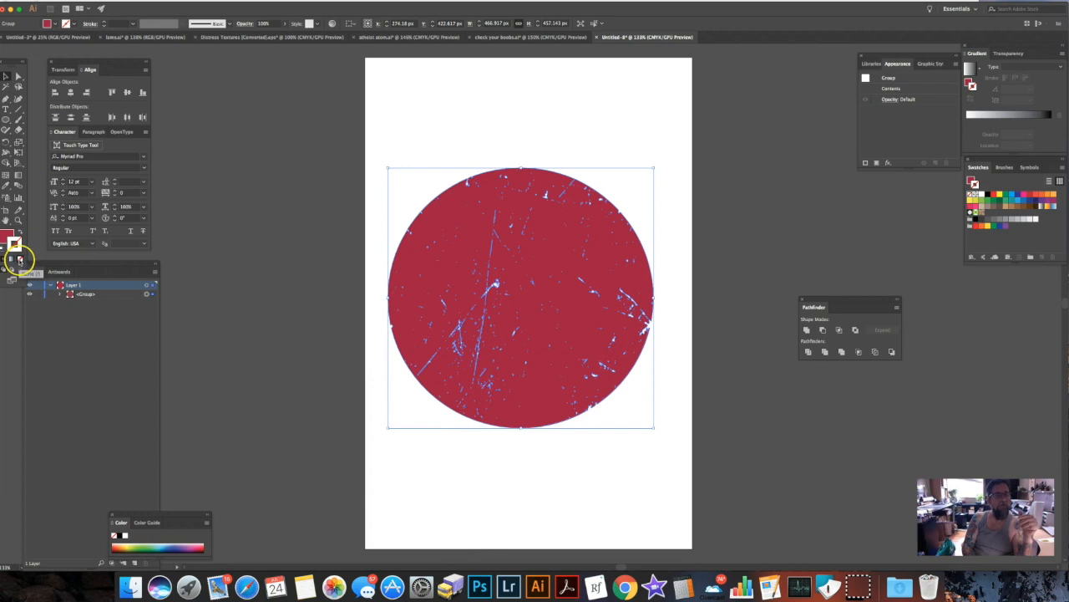
pyautogui.click(232, 323)
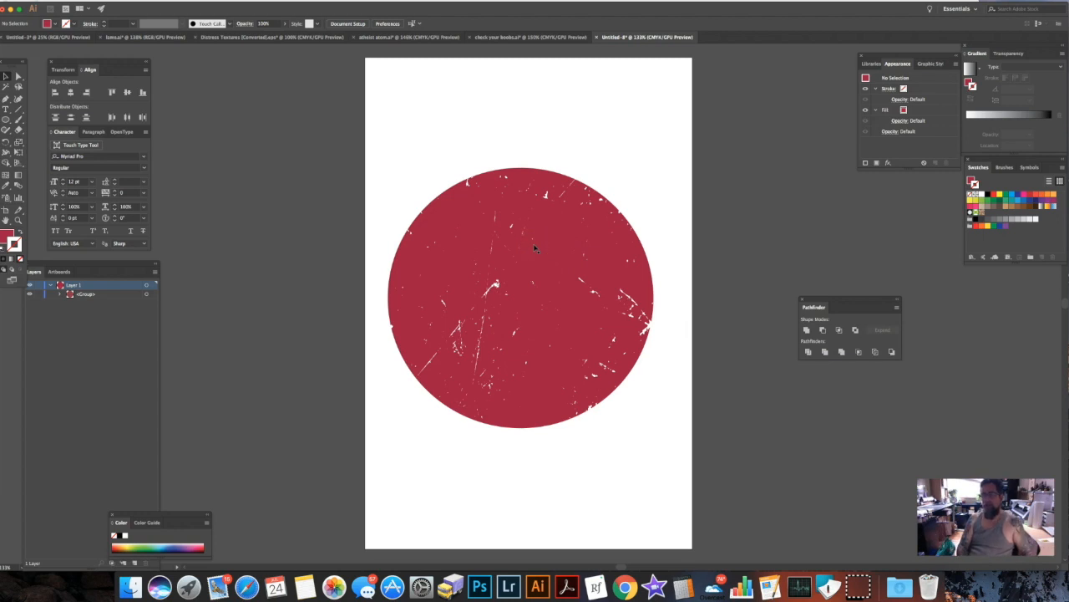
# Place the distressed circle on the men's front of the T-shirt template and show the Shirt Colors layer to preview it on black.
pyautogui.moveTo(607, 314); pyautogui.dragTo(58, 41)
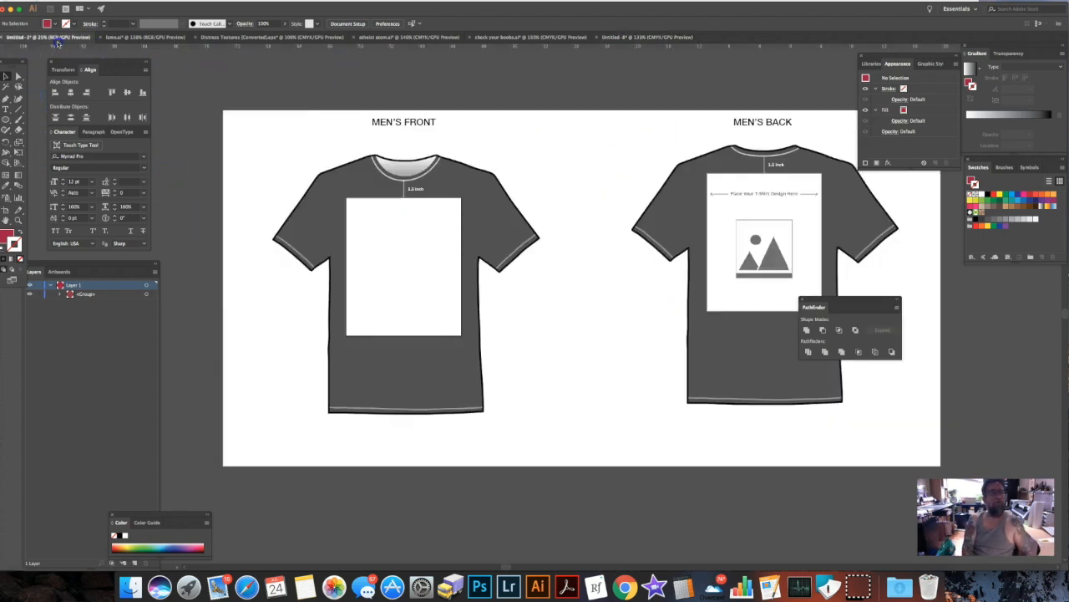
pyautogui.moveTo(381, 148); pyautogui.dragTo(410, 257)
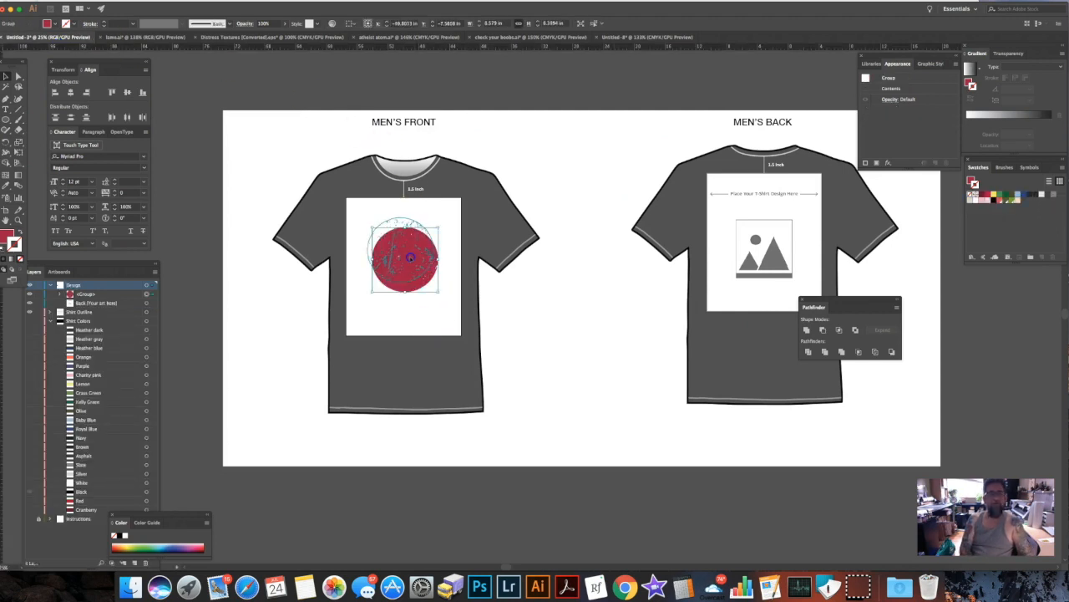
pyautogui.click(29, 330)
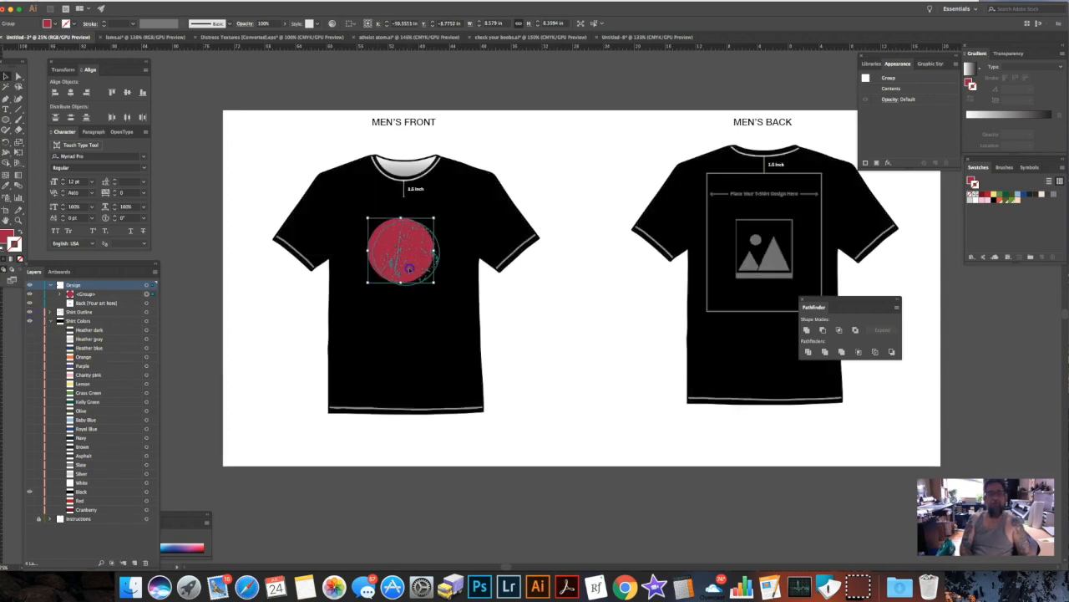
pyautogui.click(474, 524)
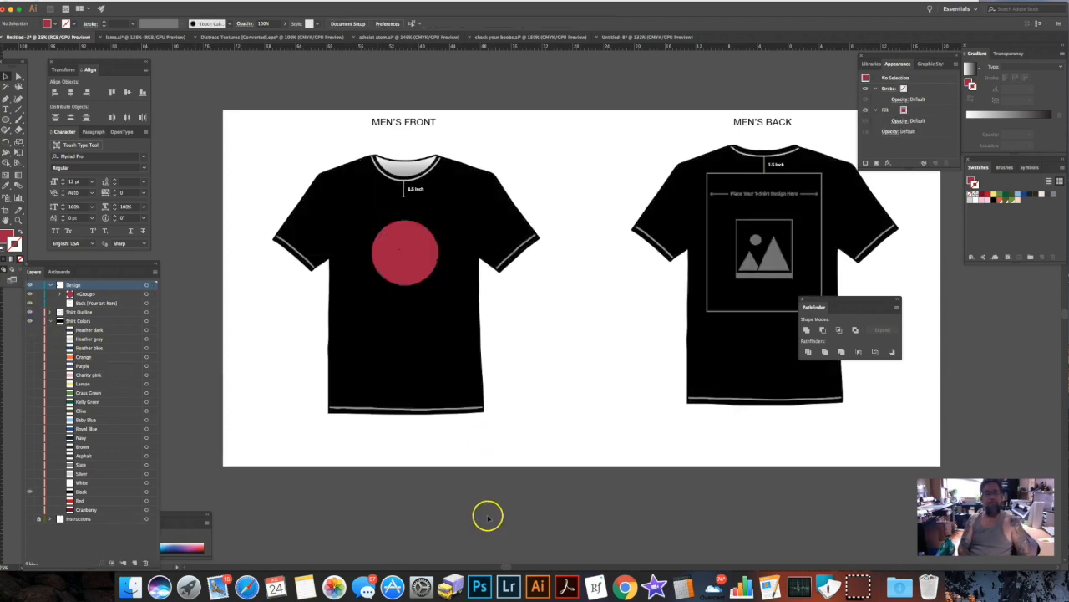
pyautogui.press('super+equal')
pyautogui.press('super+equal')
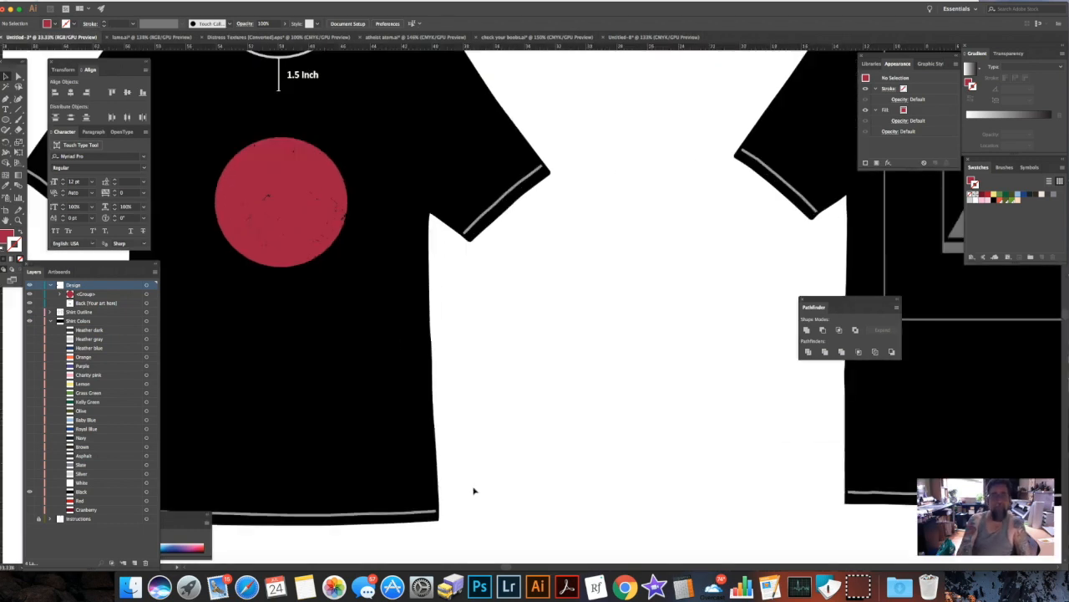
pyautogui.moveTo(433, 313); pyautogui.dragTo(536, 335)
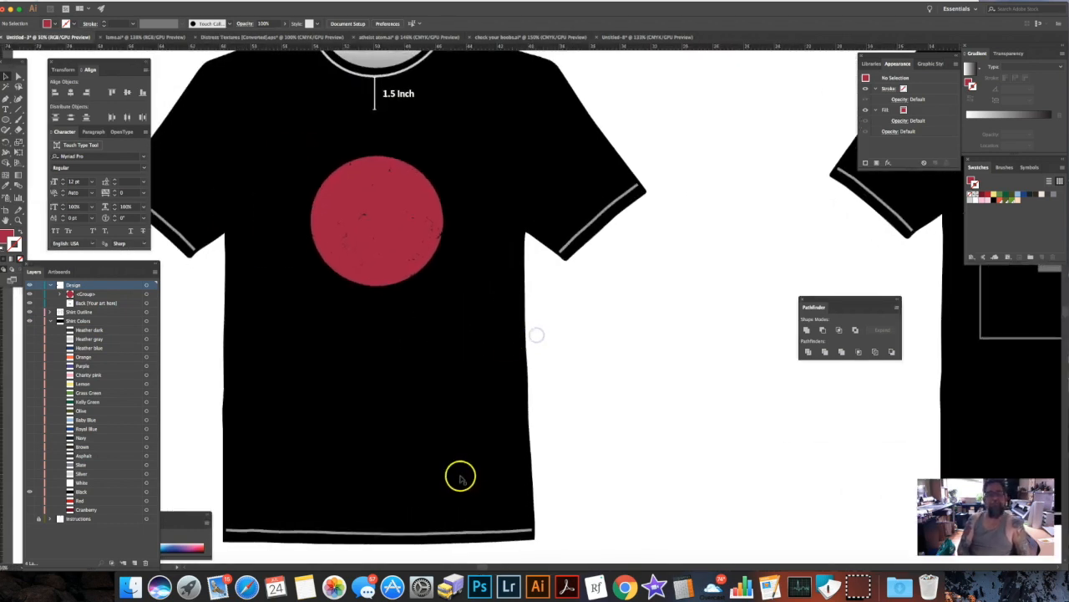
# Delete the distressed circle from the T-shirt template and from the original untitled artboard.
pyautogui.click(396, 241)
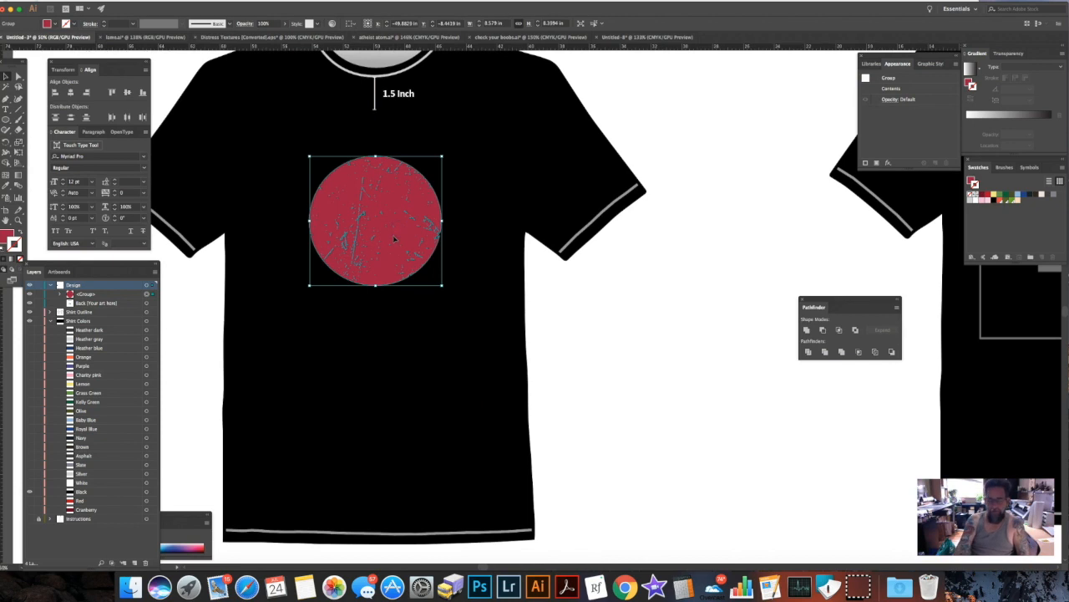
pyautogui.press('Delete')
pyautogui.click(648, 37)
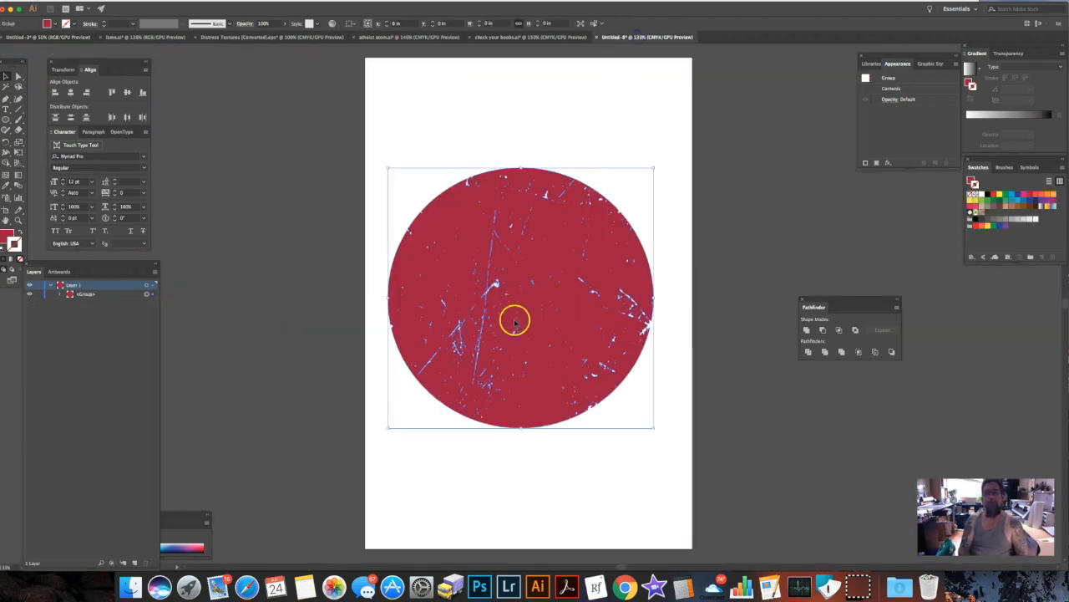
pyautogui.press('Delete')
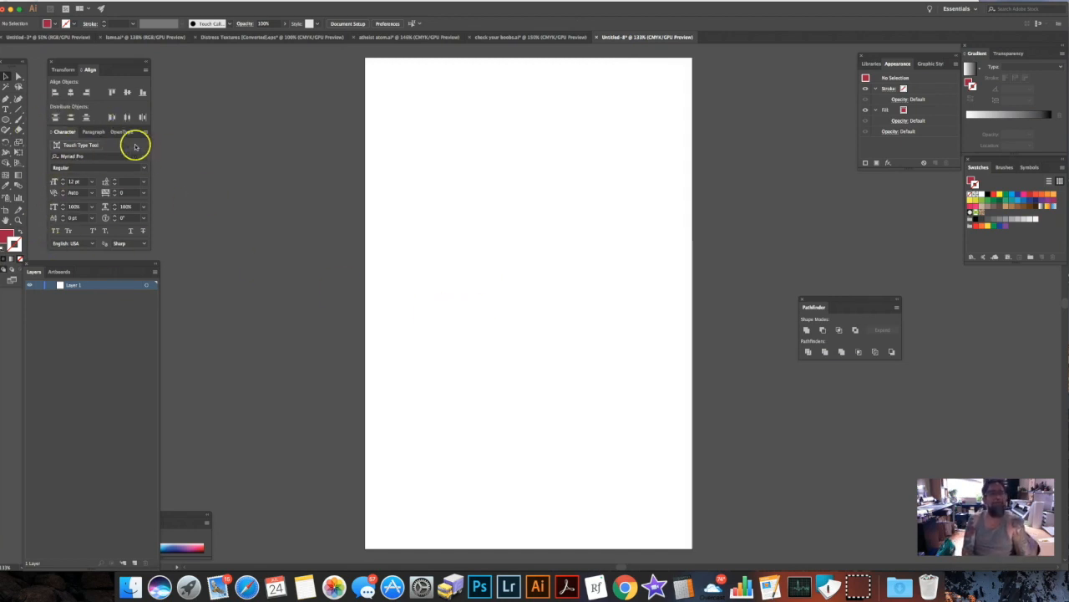
# Add the text "BOOBS" near the middle of the blank artboard and enlarge it to about 108 pt.
pyautogui.click(5, 110)
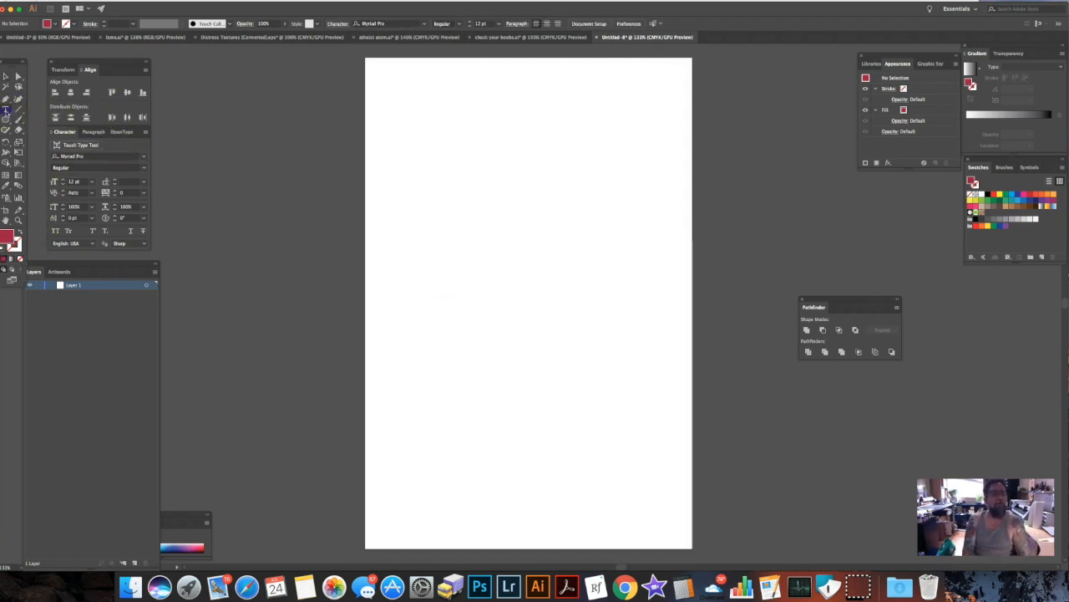
pyautogui.click(436, 285)
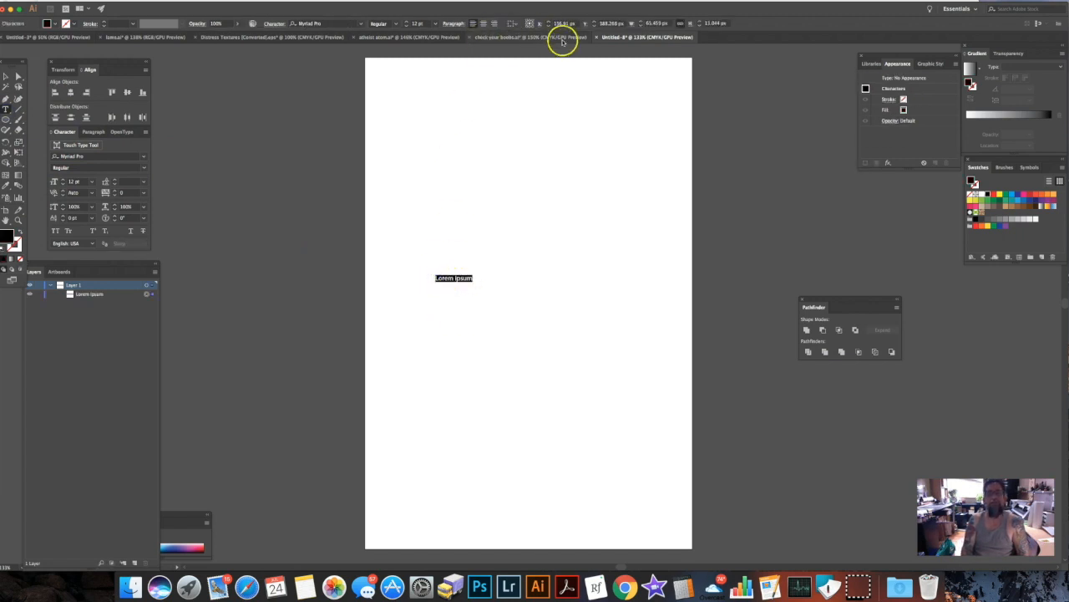
pyautogui.write('BOOBS')
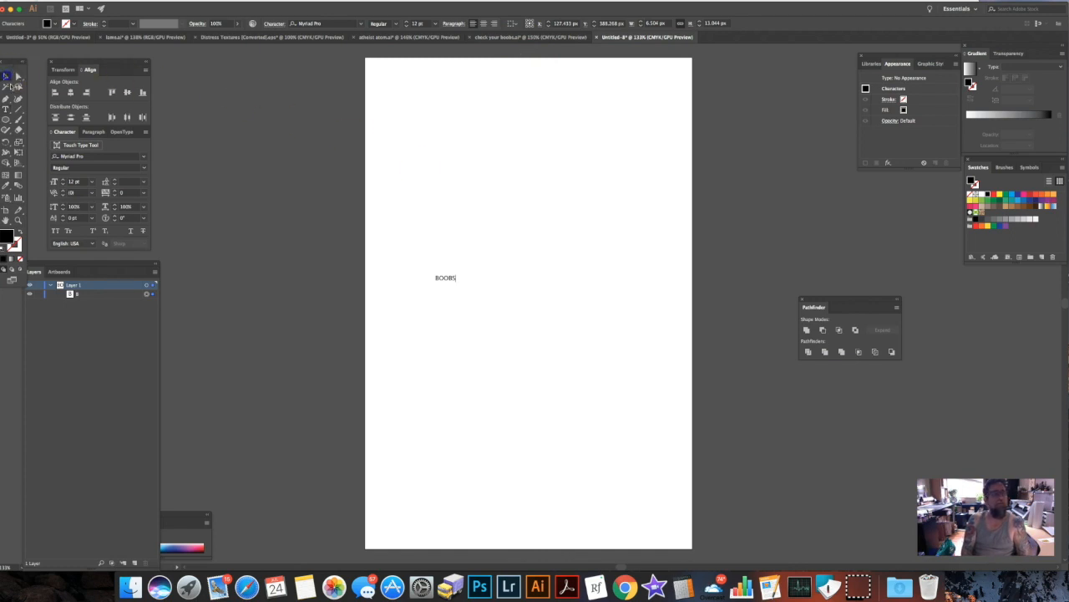
pyautogui.click(450, 283)
pyautogui.moveTo(456, 280); pyautogui.dragTo(613, 353)
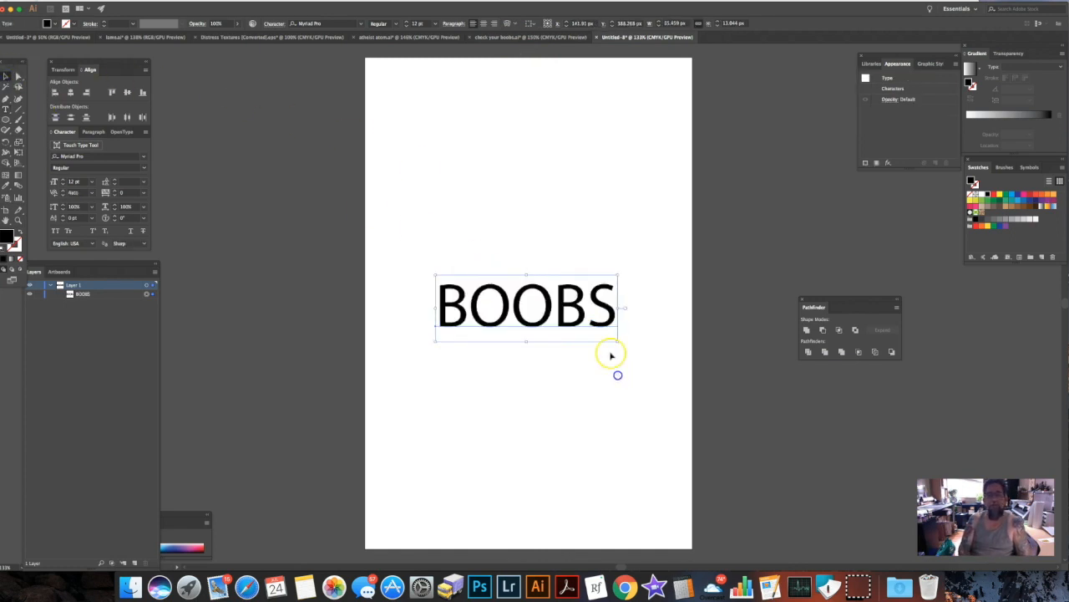
# Change the text's font to Millhouse and move it to the upper part of the artboard, centred across its width.
pyautogui.click(361, 23)
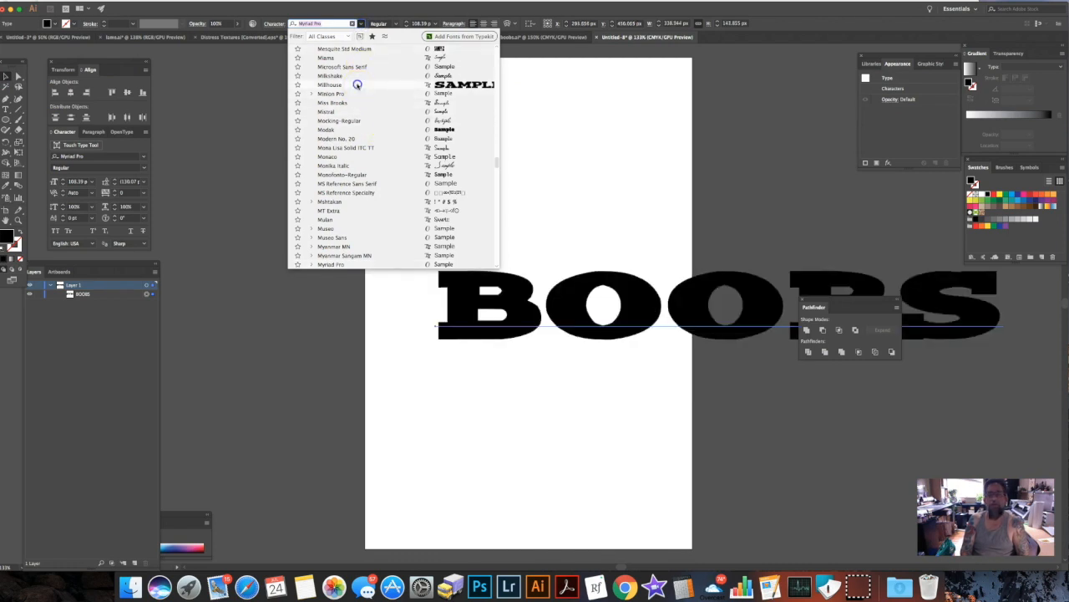
pyautogui.click(357, 84)
pyautogui.moveTo(724, 277); pyautogui.dragTo(558, 160)
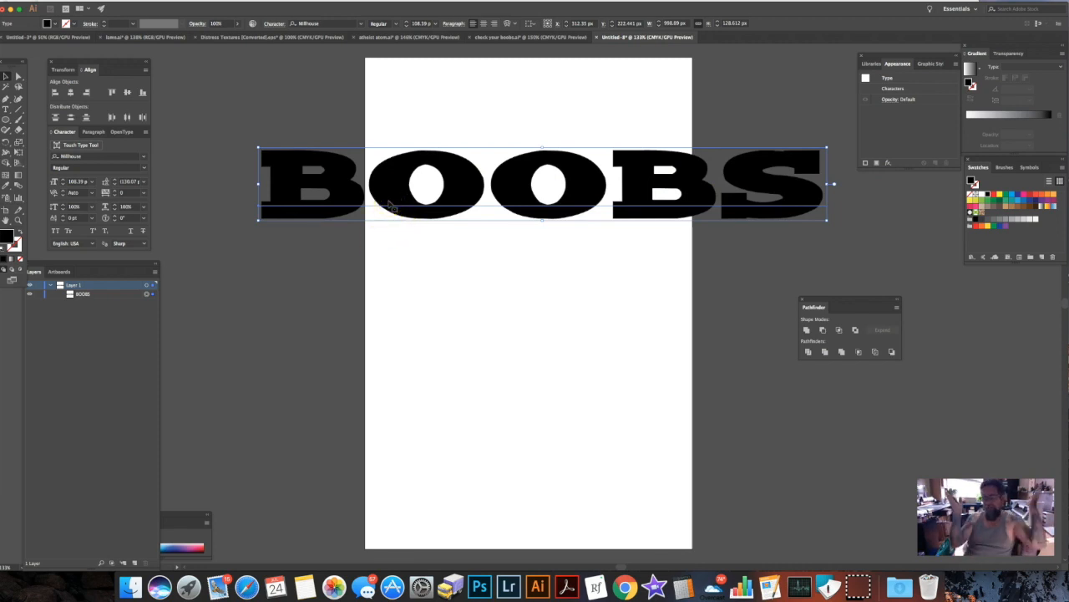
# Convert the Millhouse text to outlines and deselect it.
pyautogui.rightClick(340, 172)
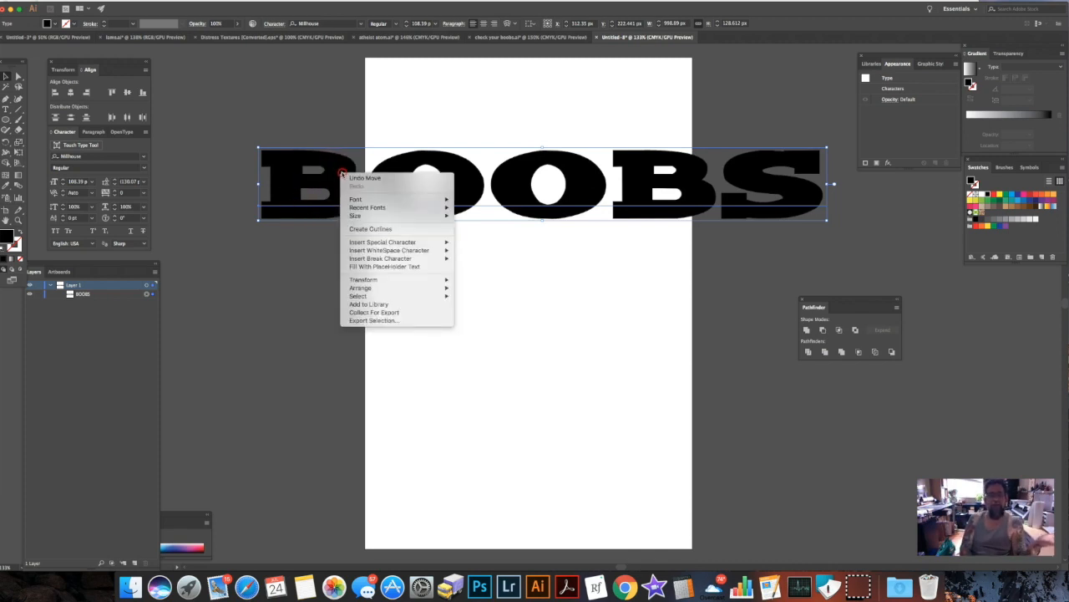
pyautogui.click(389, 229)
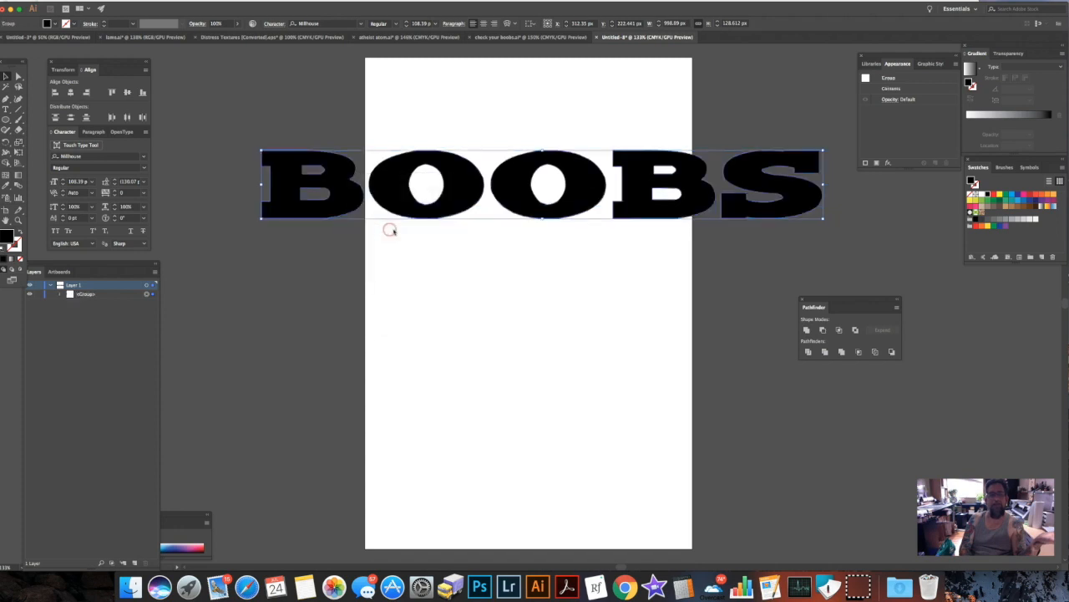
pyautogui.click(303, 264)
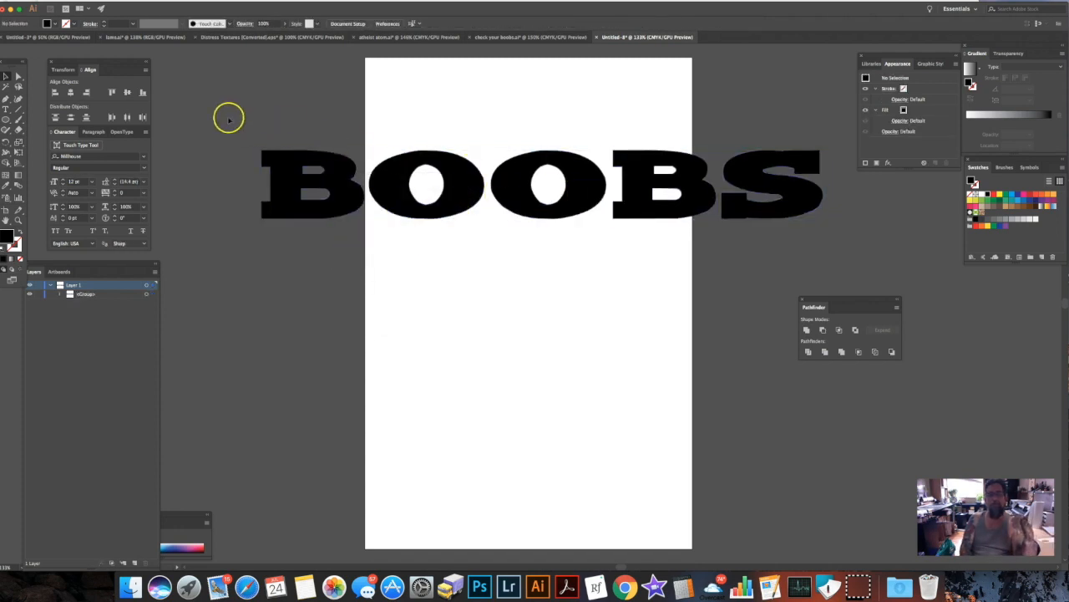
pyautogui.click(315, 213)
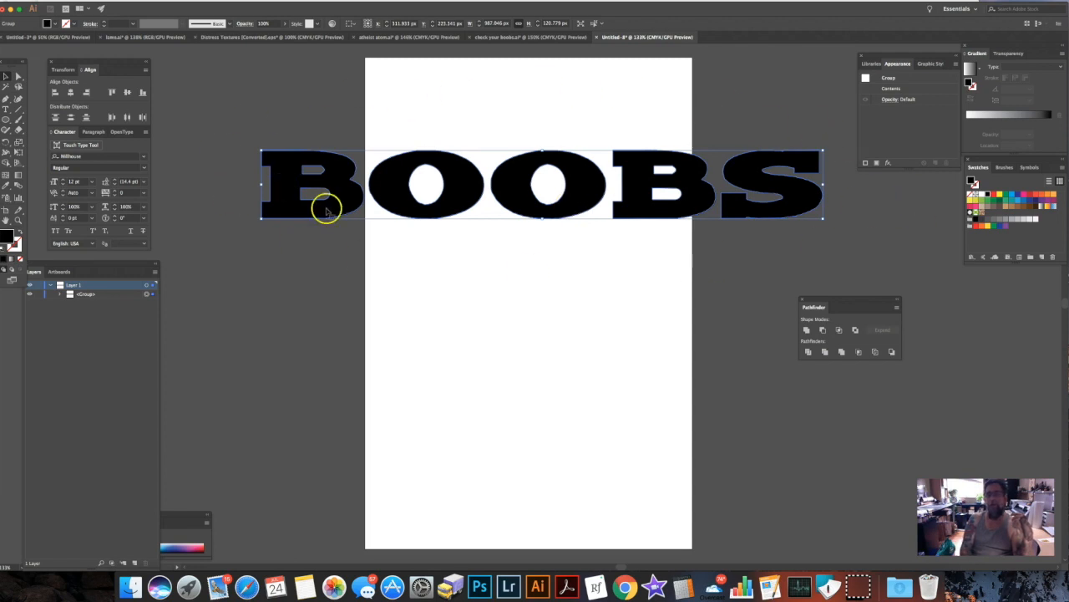
pyautogui.click(98, 1)
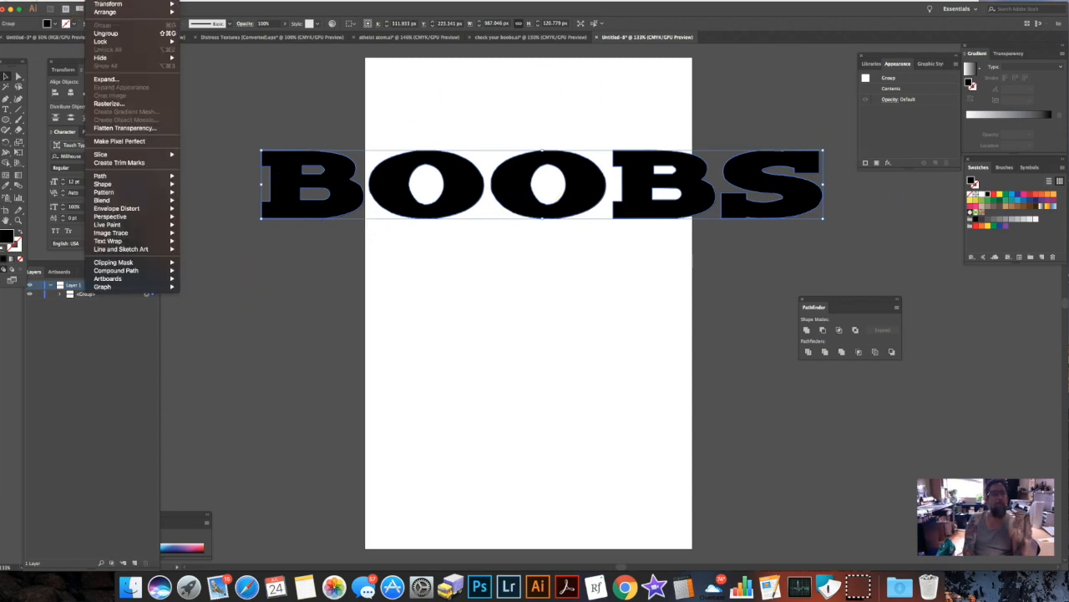
pyautogui.click(138, 79)
pyautogui.click(325, 263)
pyautogui.click(98, 3)
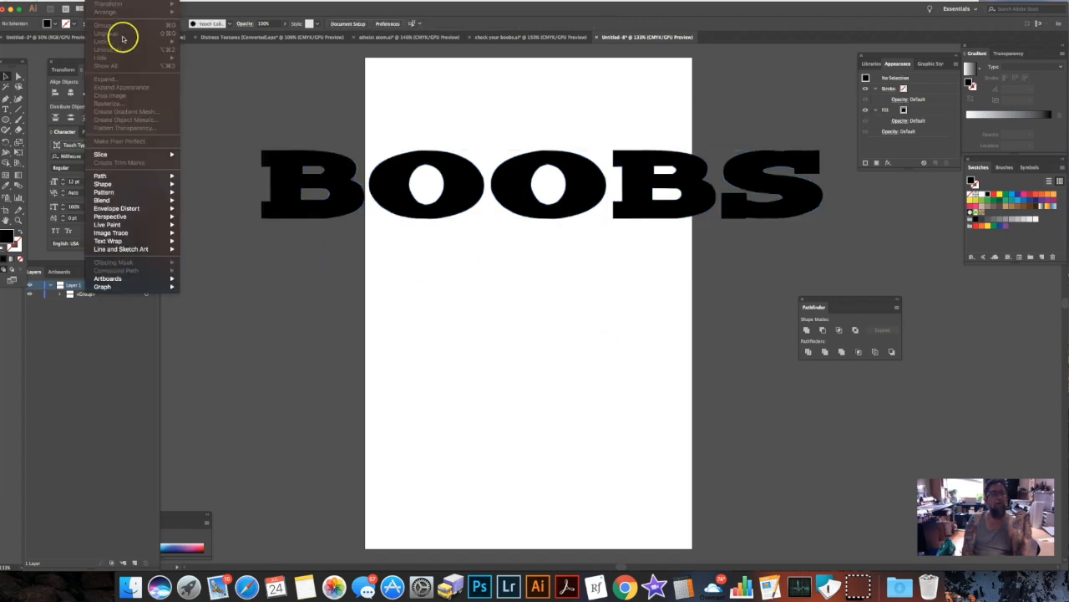
pyautogui.doubleClick(323, 158)
pyautogui.click(5, 49)
pyautogui.press('Escape')
# Ungroup the outlined word into separate letters and deselect them.
pyautogui.click(290, 152)
pyautogui.click(94, 1)
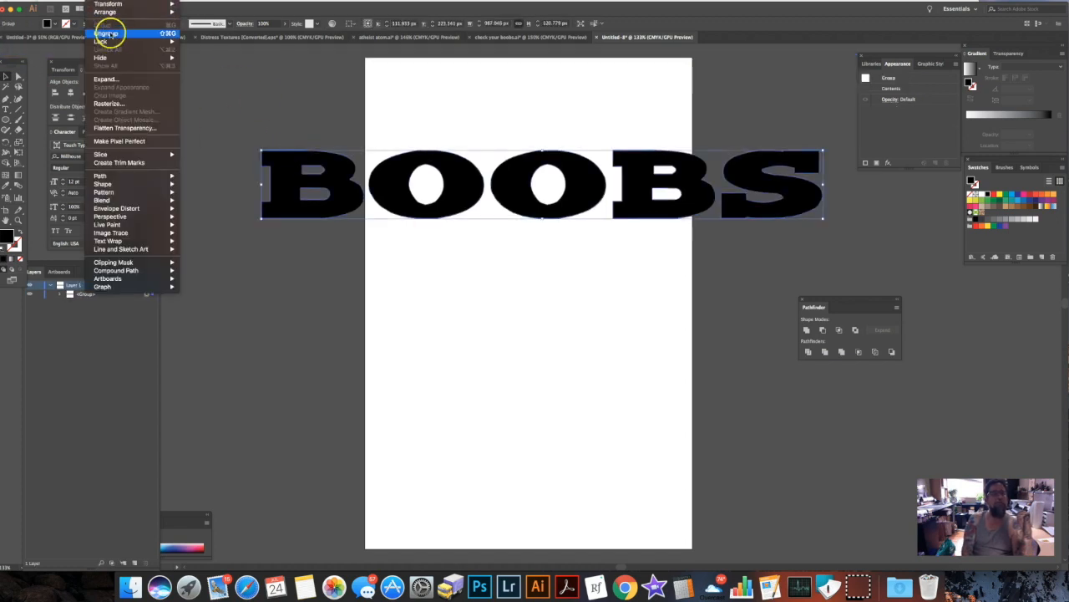
pyautogui.click(109, 34)
pyautogui.click(343, 248)
# Select the letters one after another to check that each is an independent object, and clear the selection.
pyautogui.click(359, 207)
pyautogui.click(436, 208)
pyautogui.click(579, 201)
pyautogui.click(647, 208)
pyautogui.click(760, 205)
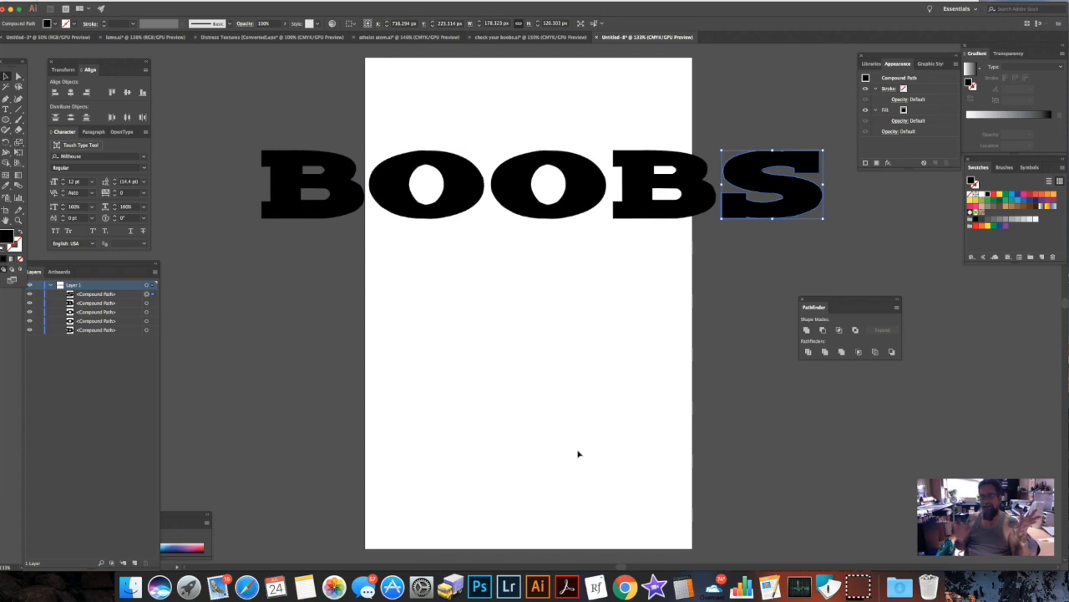
pyautogui.click(644, 38)
pyautogui.click(633, 51)
# Fill all the outlined letters with dark red 750d2b and deselect them.
pyautogui.moveTo(317, 130); pyautogui.dragTo(776, 224)
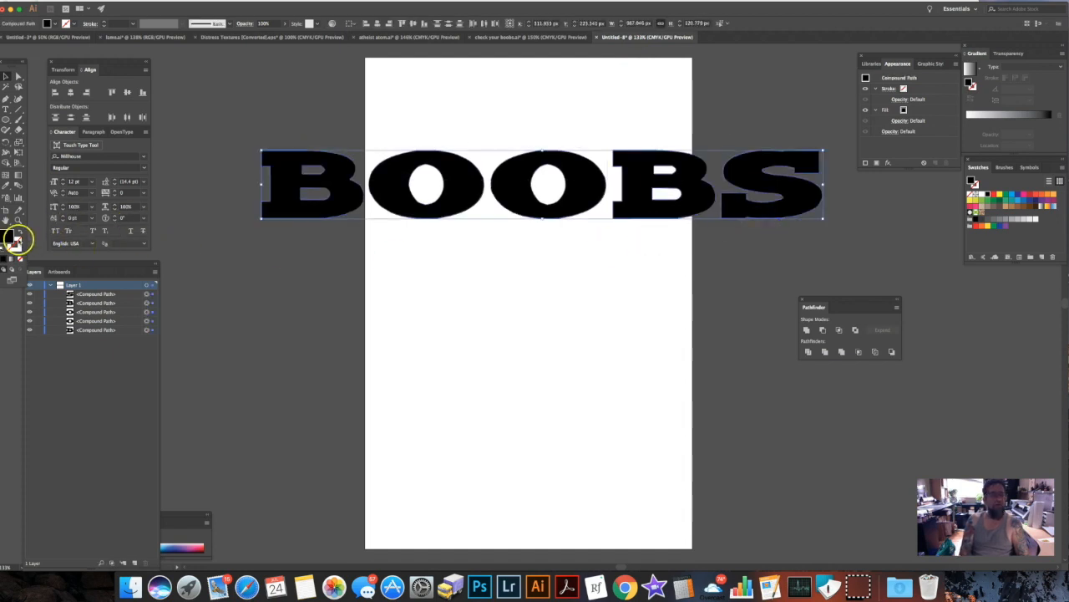
pyautogui.doubleClick(7, 239)
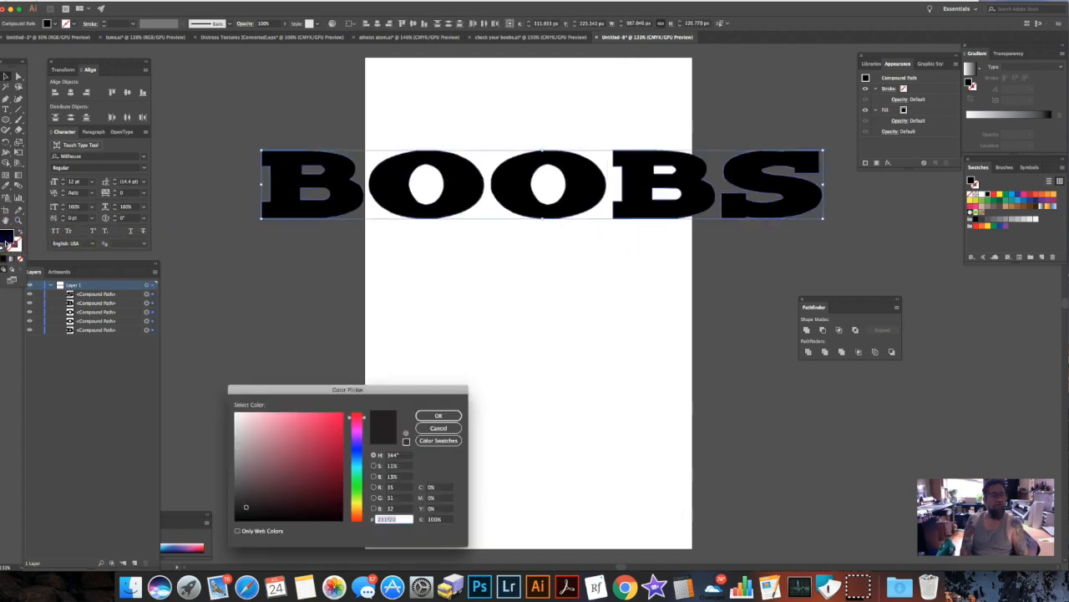
pyautogui.click(331, 470)
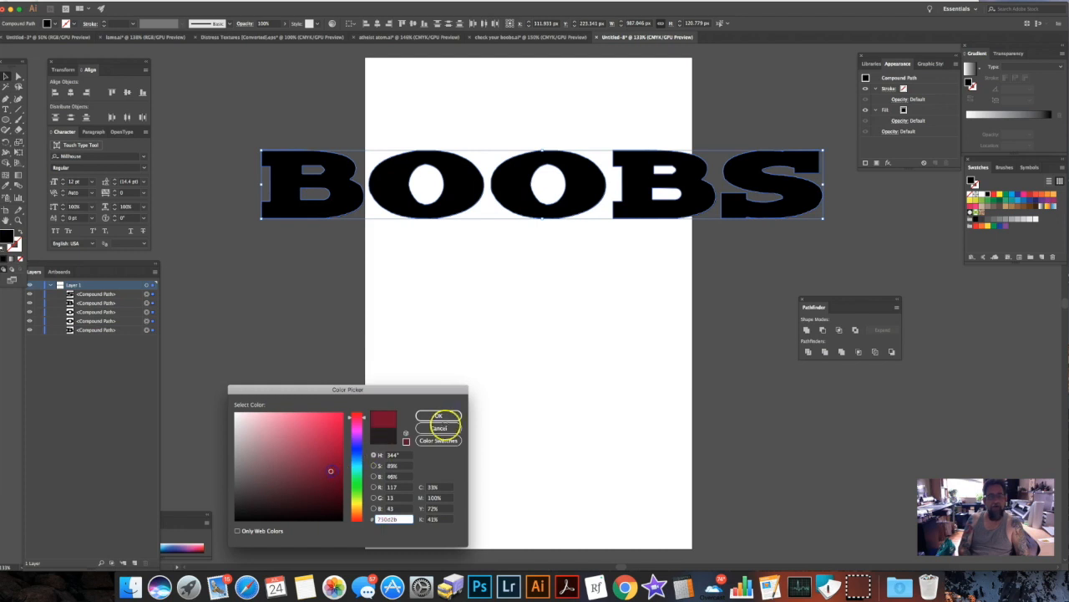
pyautogui.click(440, 416)
pyautogui.click(282, 112)
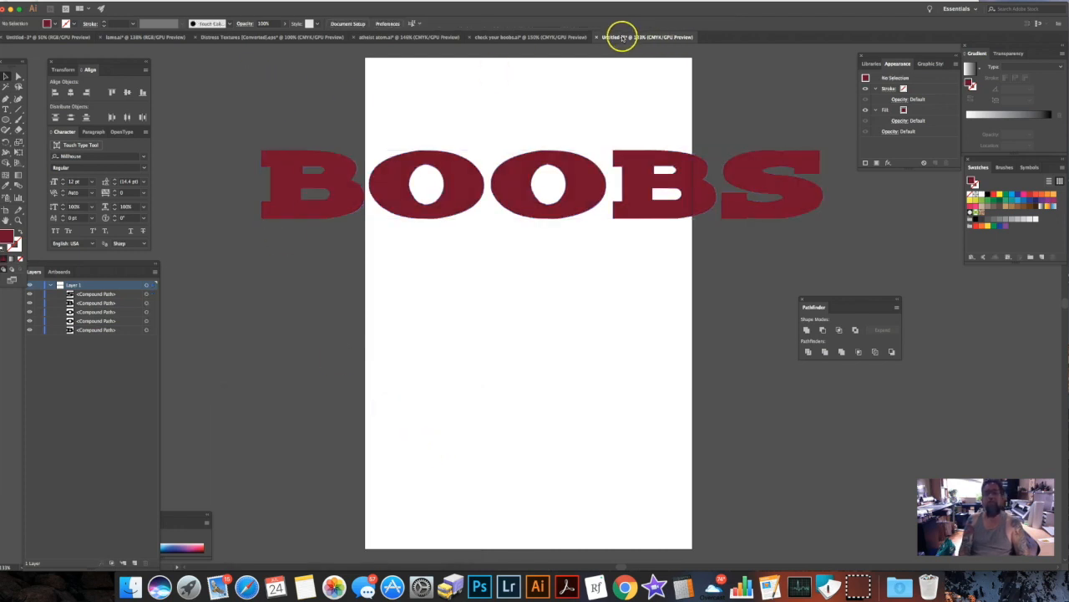
# Copy the vertical streak texture from the Distress Textures document into the lettering document.
pyautogui.click(543, 37)
pyautogui.click(627, 38)
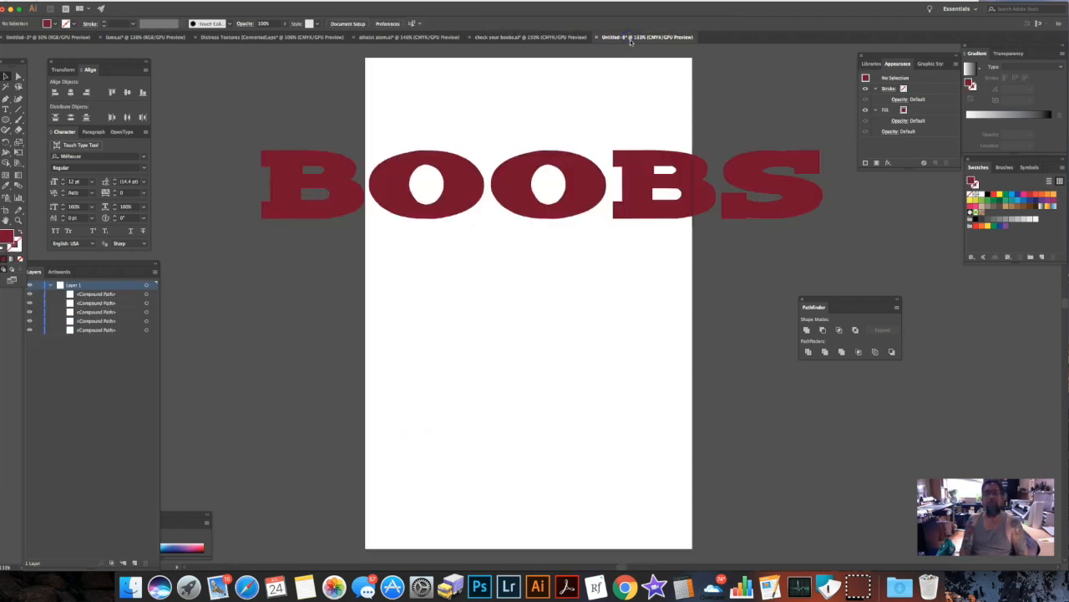
pyautogui.click(247, 37)
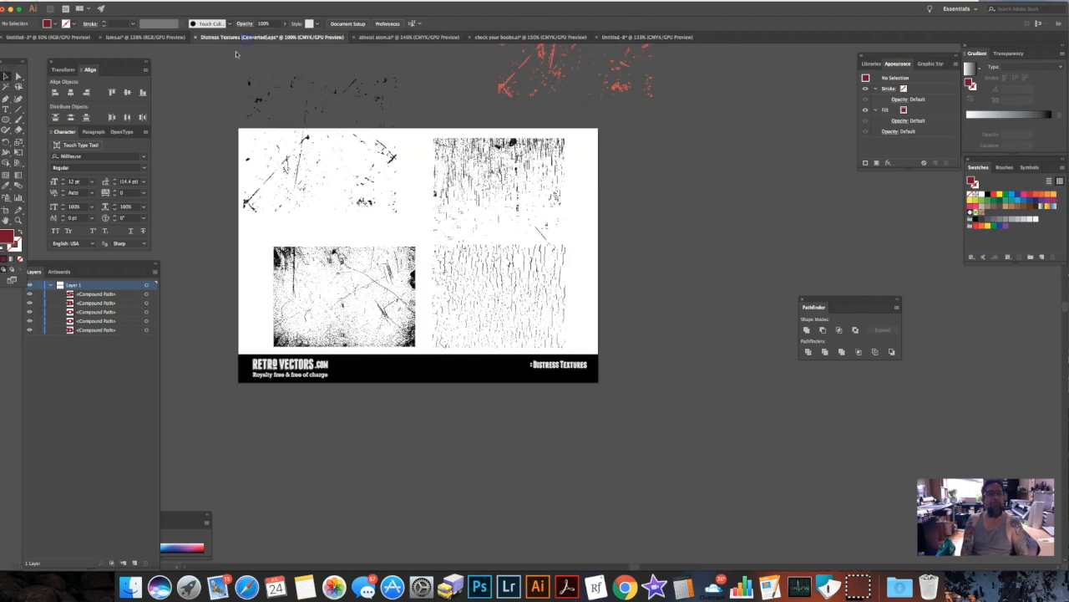
pyautogui.click(513, 142)
pyautogui.moveTo(527, 136); pyautogui.dragTo(452, 125)
pyautogui.moveTo(412, 157); pyautogui.dragTo(382, 142)
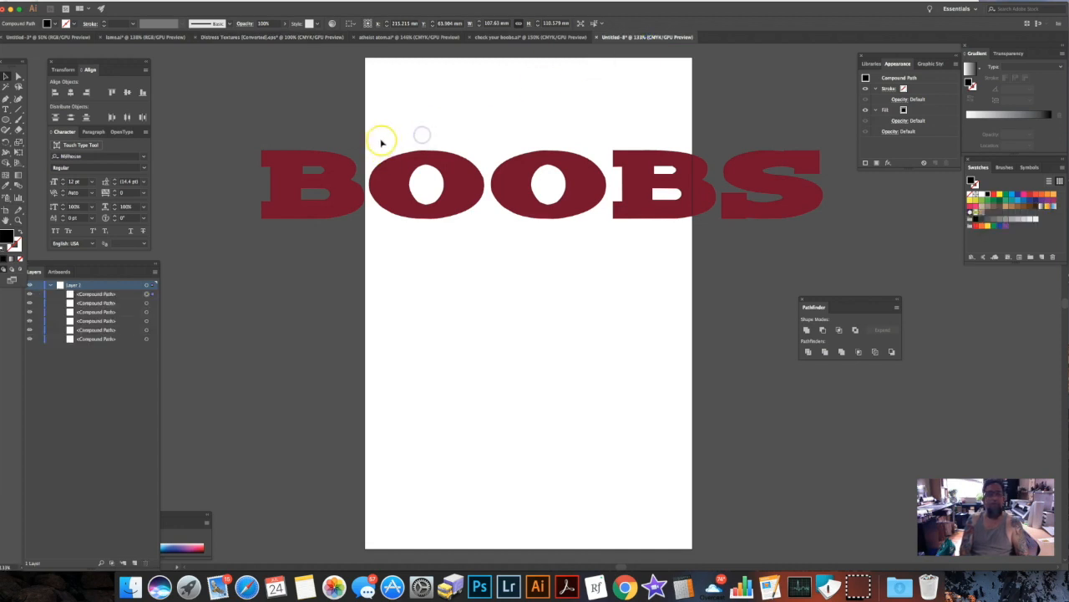
# Stretch the streak texture over the whole word, to about 998 px wide and 154 px high.
pyautogui.moveTo(295, 129); pyautogui.dragTo(251, 143)
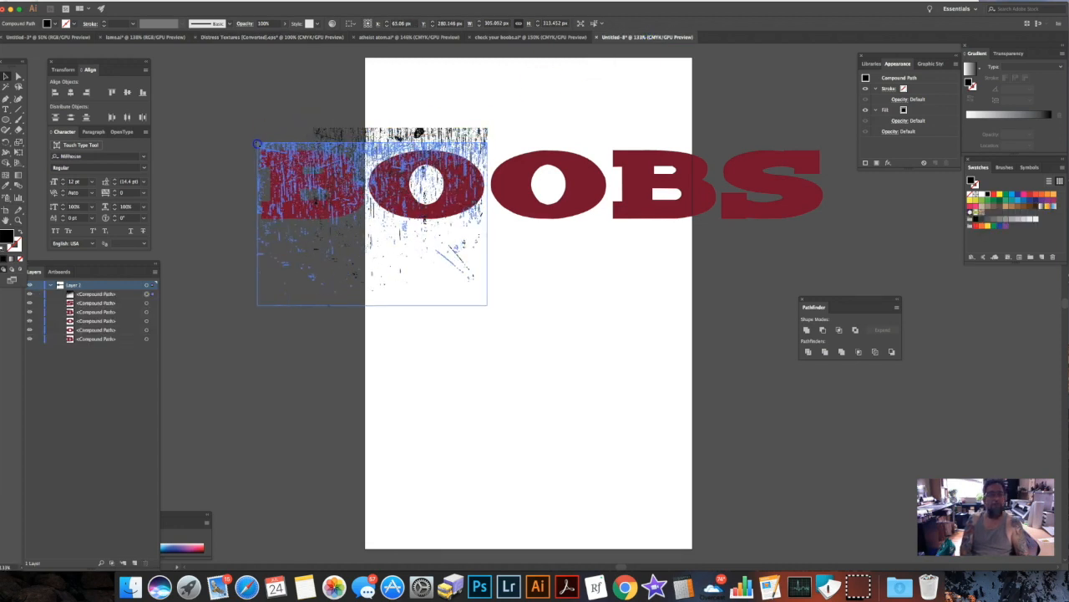
pyautogui.moveTo(489, 224); pyautogui.dragTo(829, 211)
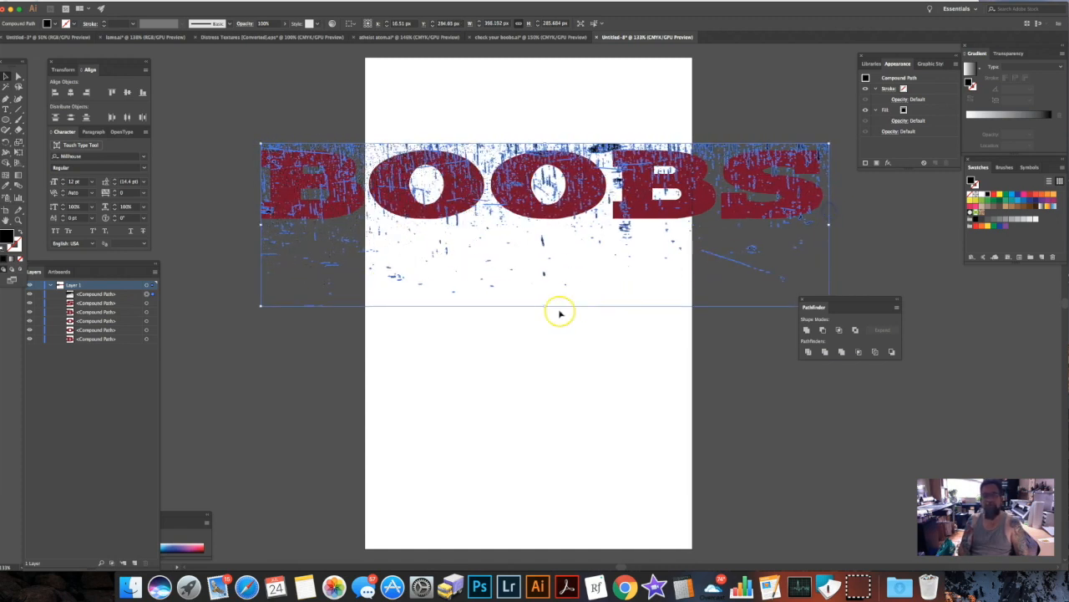
pyautogui.moveTo(545, 305); pyautogui.dragTo(554, 231)
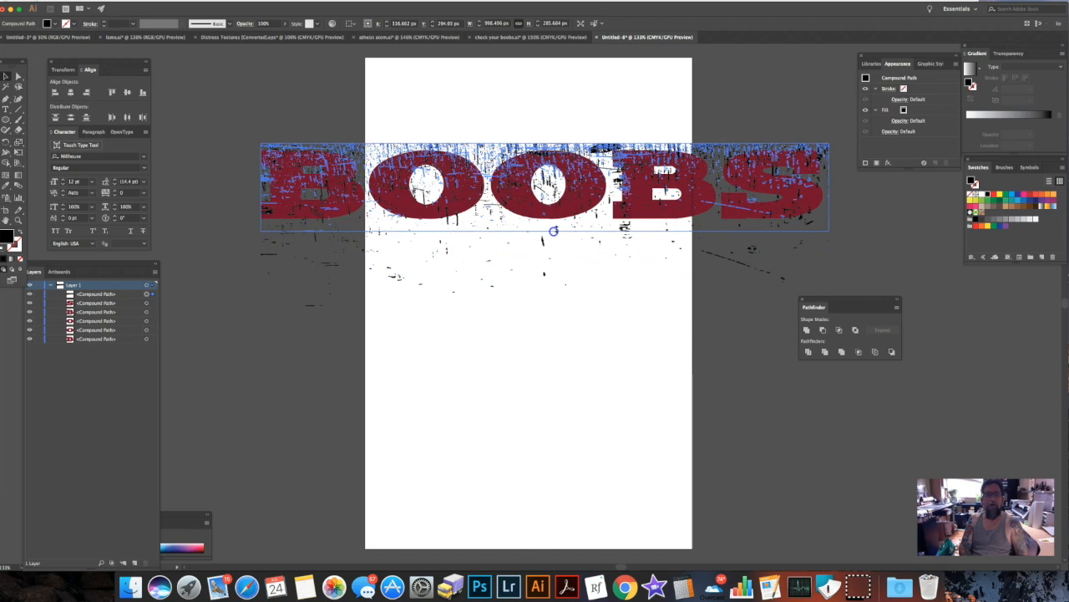
# Try subtracting the texture from the separate letters with Minus Front, and undo the operation.
pyautogui.moveTo(214, 117); pyautogui.dragTo(852, 268)
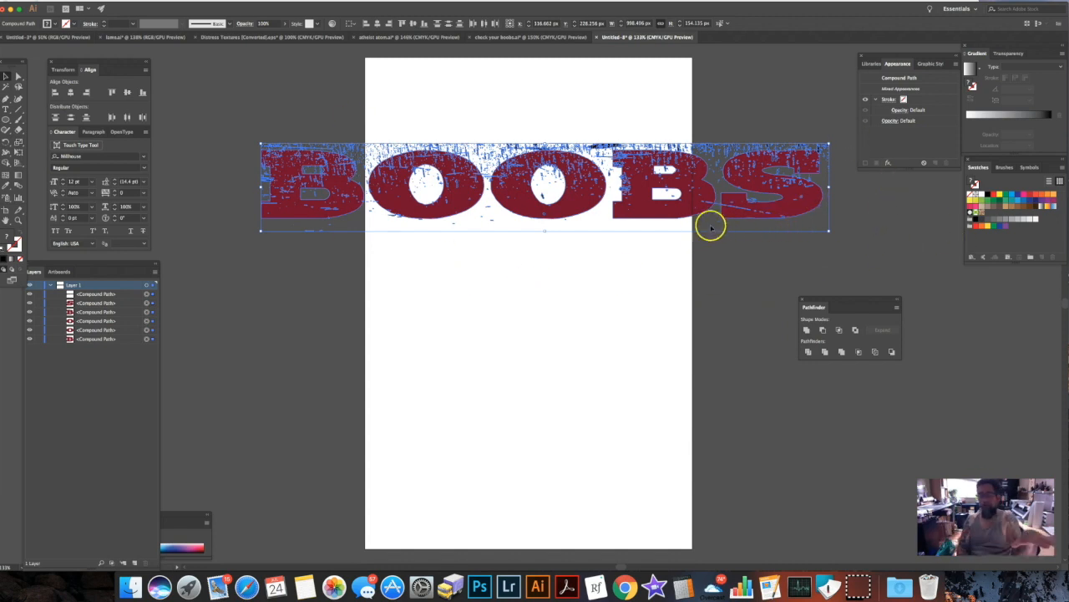
pyautogui.click(824, 331)
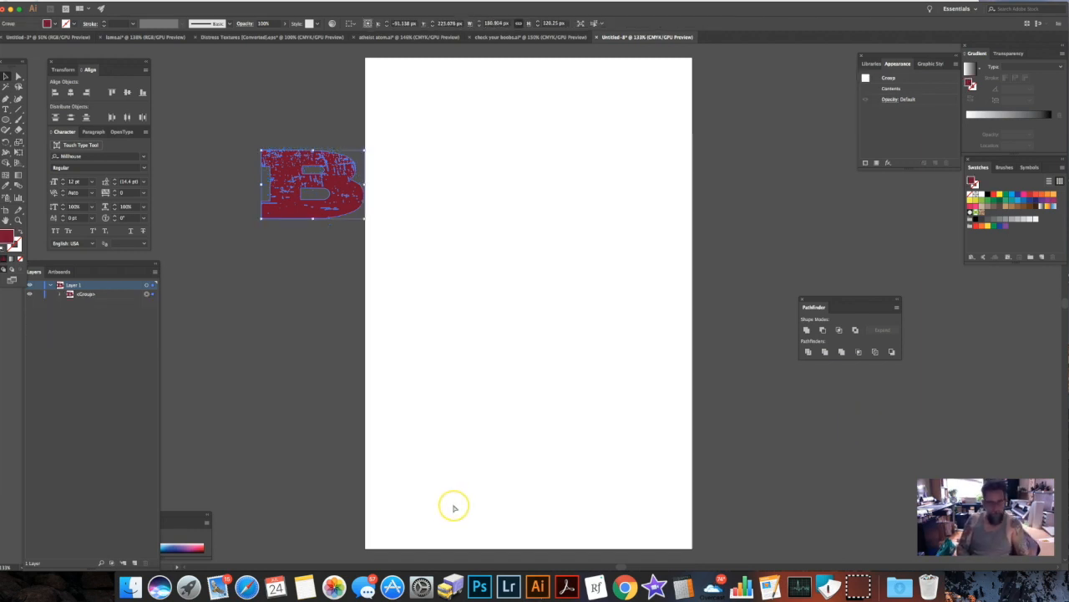
pyautogui.press('super+z')
pyautogui.press('super+z')
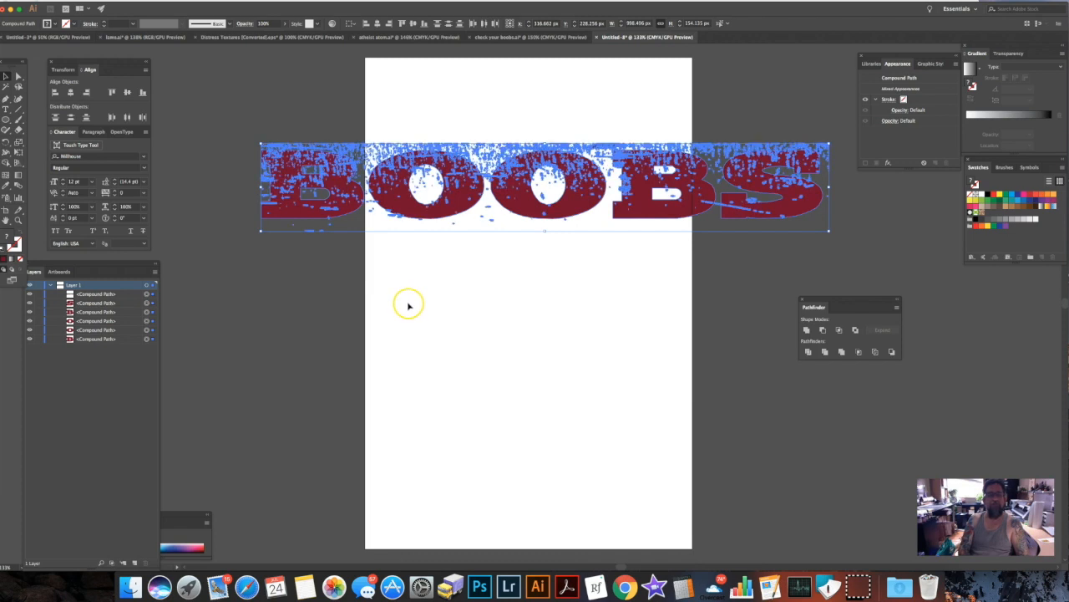
# Undo the texture's last height change and move the texture clear of the lettering, below the word.
pyautogui.click(336, 276)
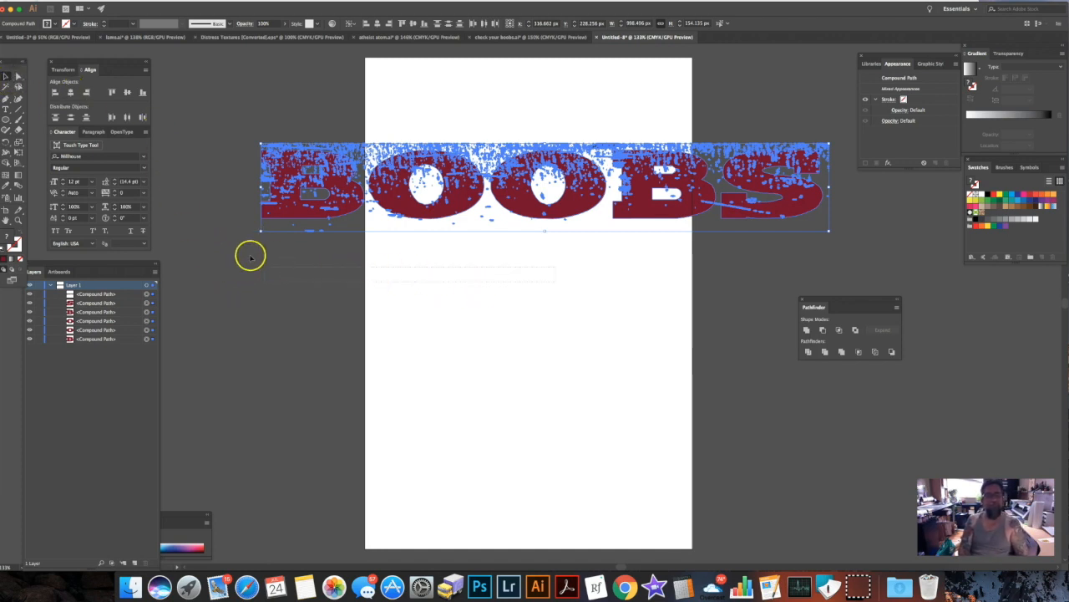
pyautogui.click(306, 296)
pyautogui.click(534, 159)
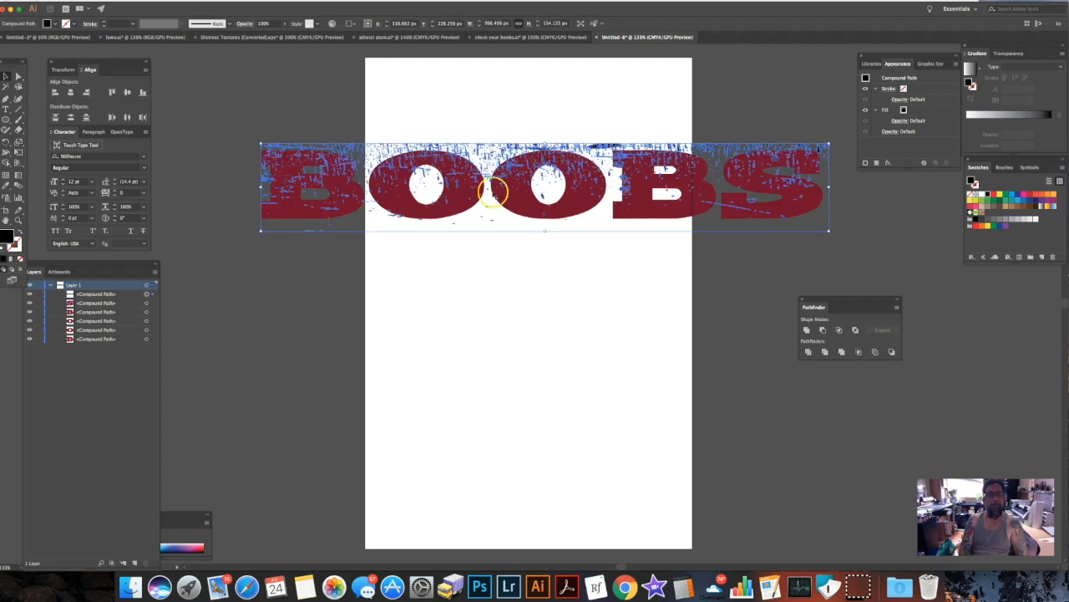
pyautogui.press('super+z')
pyautogui.moveTo(602, 149); pyautogui.dragTo(592, 432)
# Combine all the letters of the word into a single compound path.
pyautogui.moveTo(225, 118); pyautogui.dragTo(827, 237)
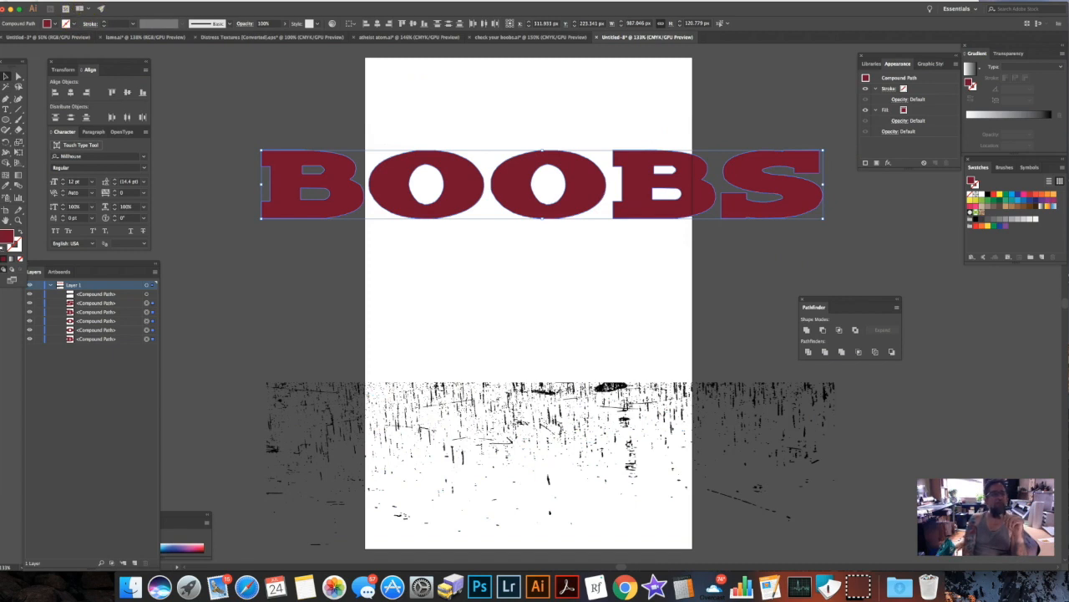
pyautogui.click(96, 1)
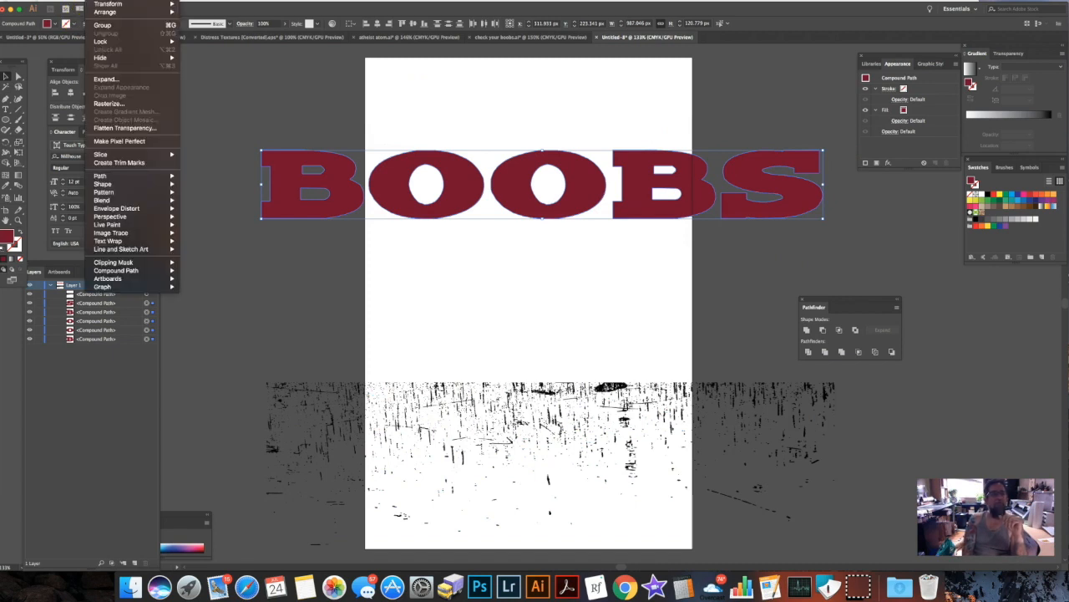
pyautogui.moveTo(141, 271)
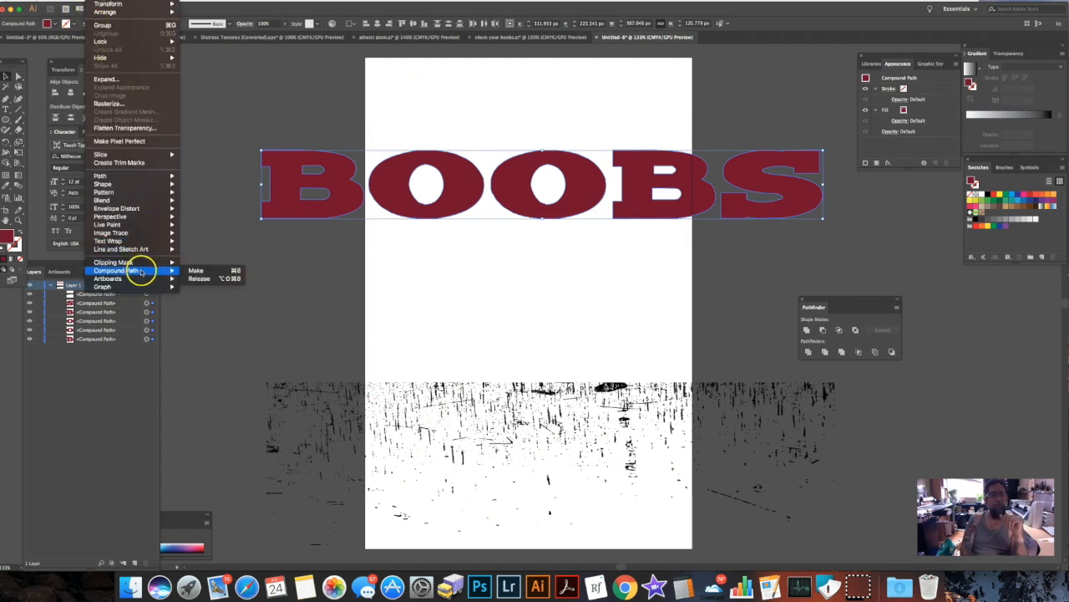
pyautogui.click(193, 271)
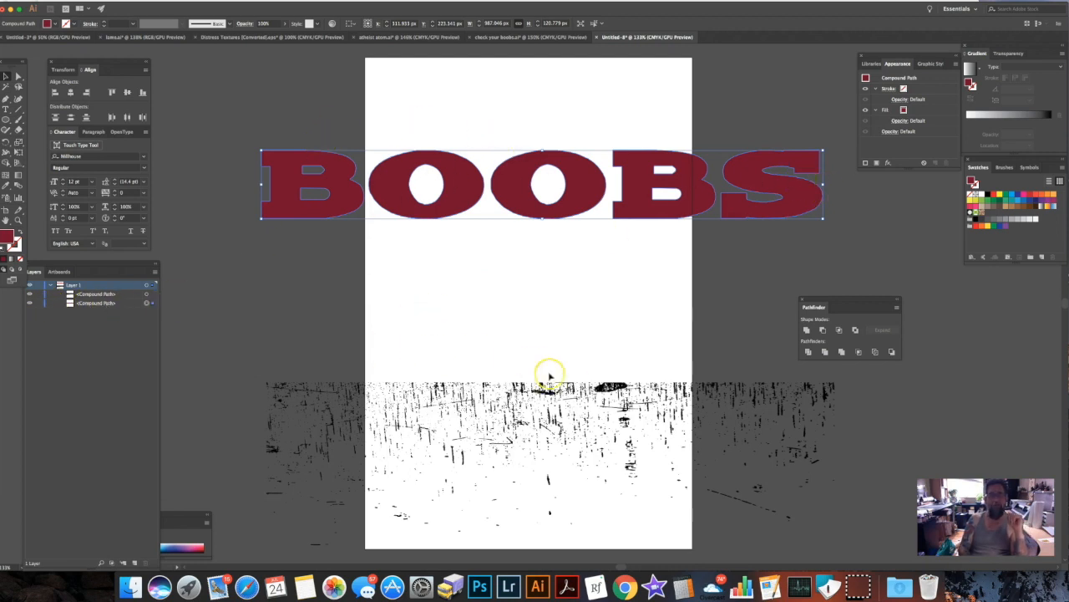
# Move the streak texture back over the word and reduce its height to about 165 px.
pyautogui.moveTo(610, 386); pyautogui.dragTo(593, 132)
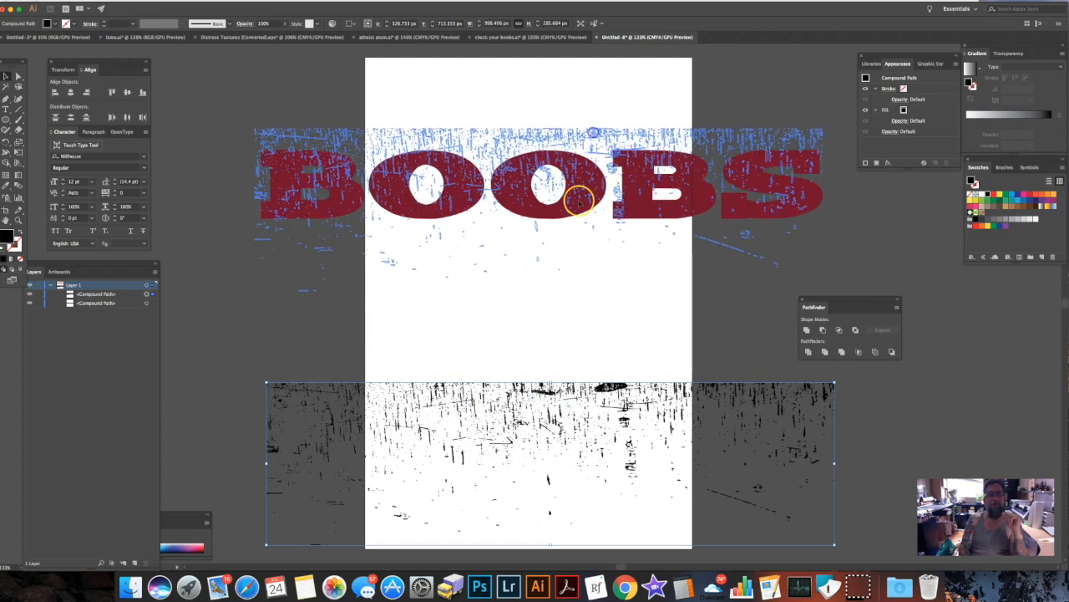
pyautogui.moveTo(579, 200); pyautogui.dragTo(568, 213)
pyautogui.moveTo(537, 290); pyautogui.dragTo(544, 235)
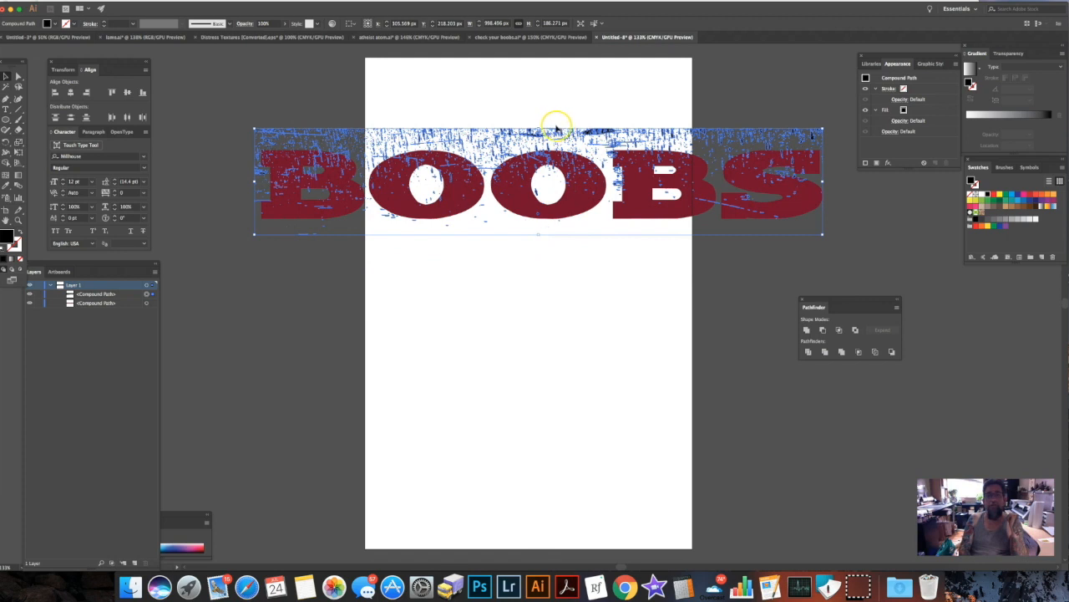
pyautogui.moveTo(538, 128); pyautogui.dragTo(537, 141)
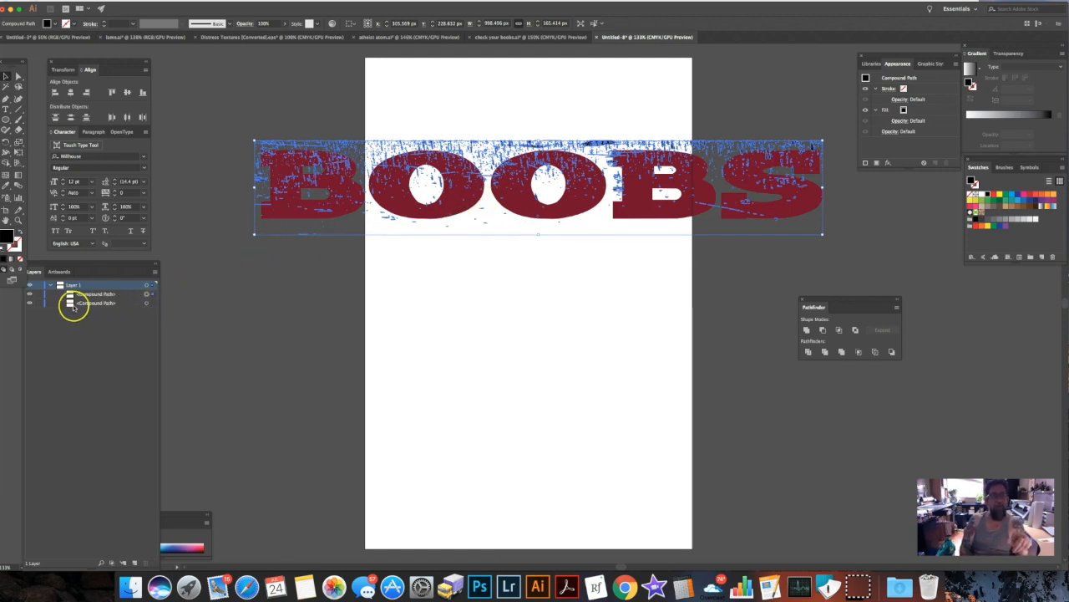
# Subtract the texture from the compound lettering with Minus Front and deselect the result.
pyautogui.click(149, 302)
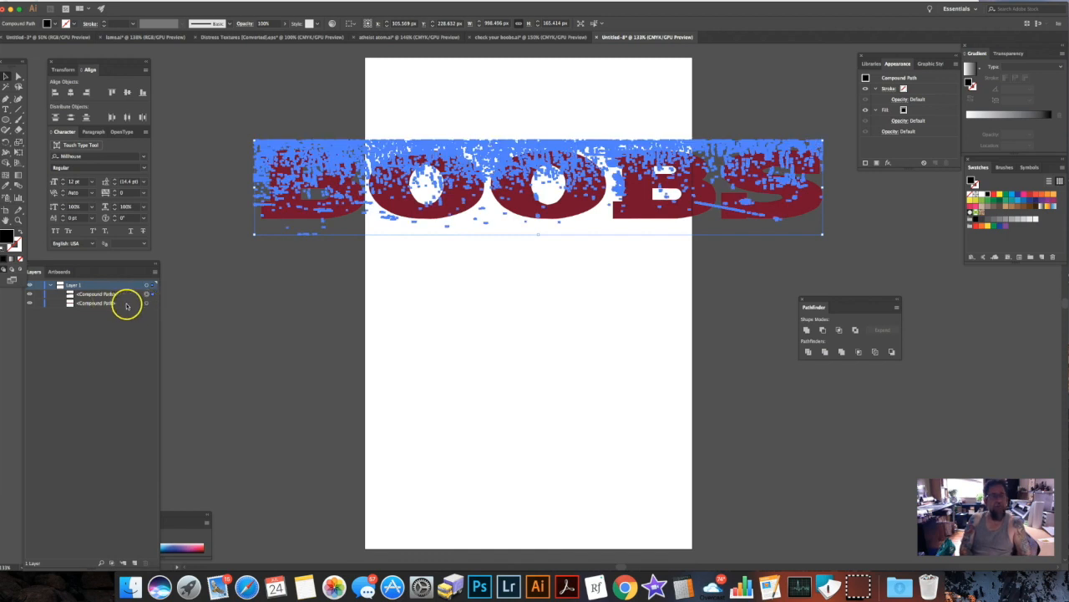
pyautogui.keyDown('shift'); pyautogui.click(153, 304); pyautogui.keyUp('shift')
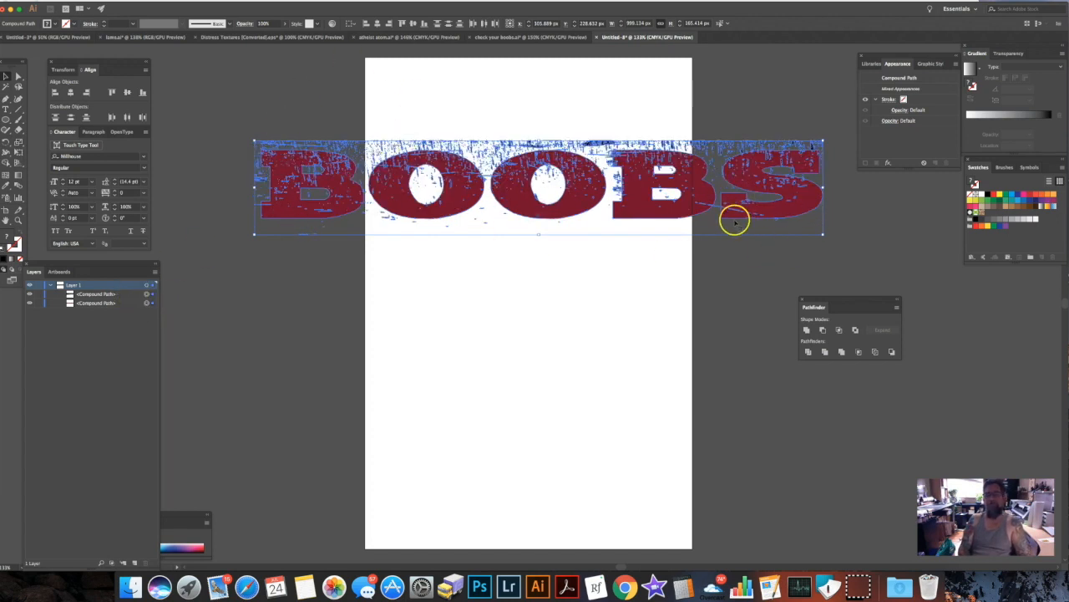
pyautogui.click(822, 331)
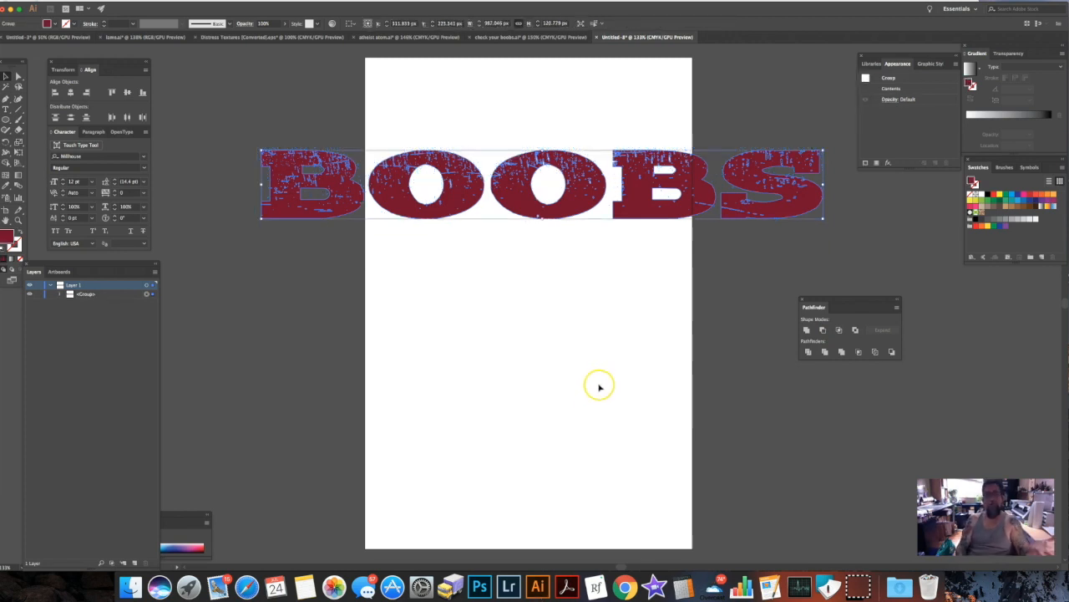
pyautogui.click(717, 318)
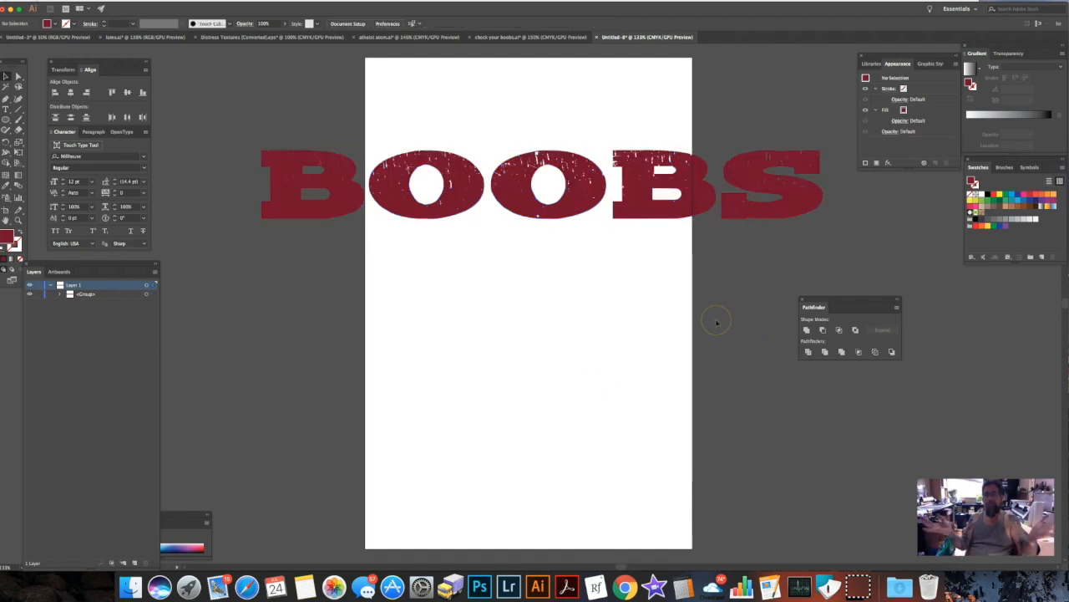
# Place a copy of the distressed word on the chest of the men's front T-shirt template and deselect it.
pyautogui.moveTo(359, 196); pyautogui.dragTo(48, 40)
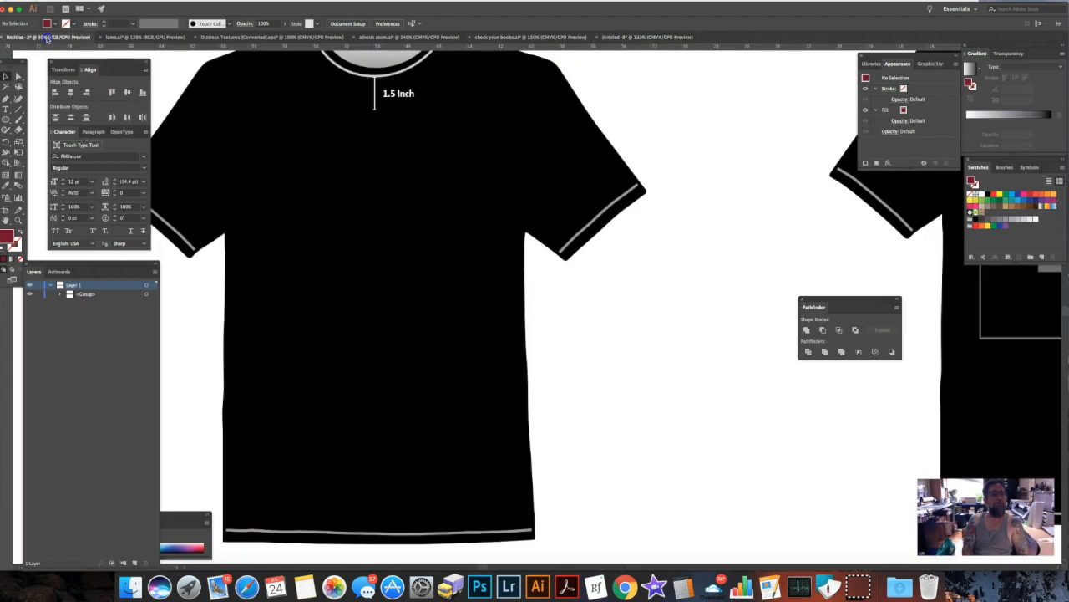
pyautogui.moveTo(384, 230); pyautogui.dragTo(446, 260)
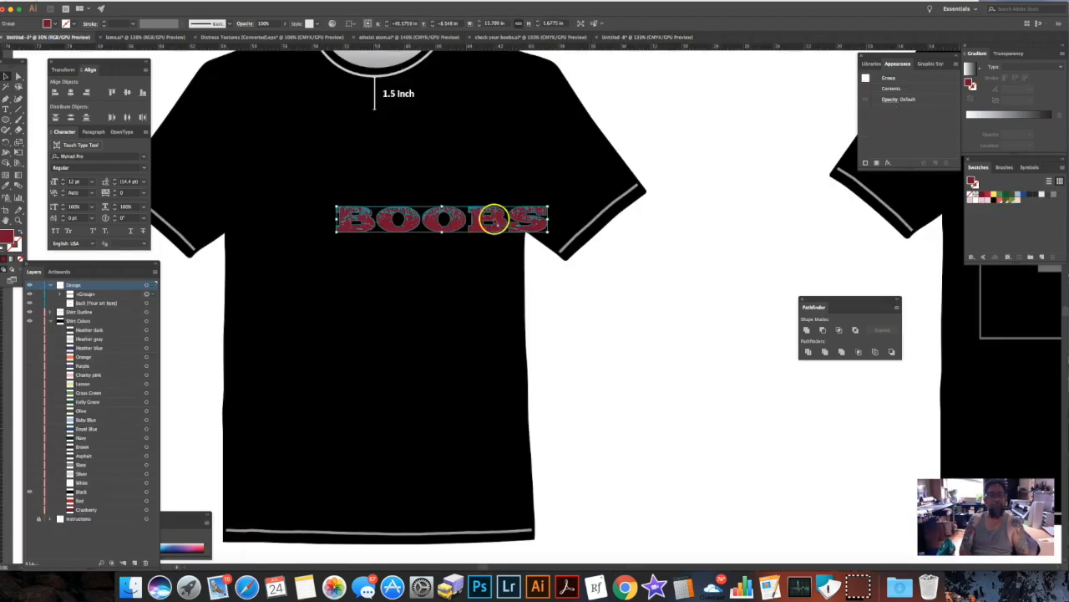
pyautogui.moveTo(500, 219); pyautogui.dragTo(441, 177)
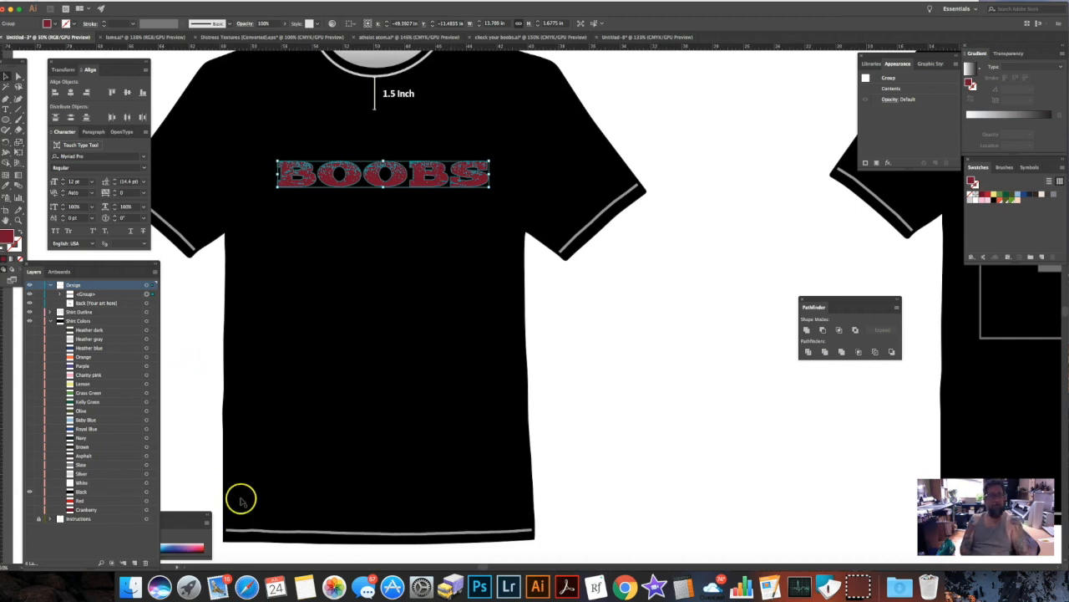
pyautogui.press('super+minus')
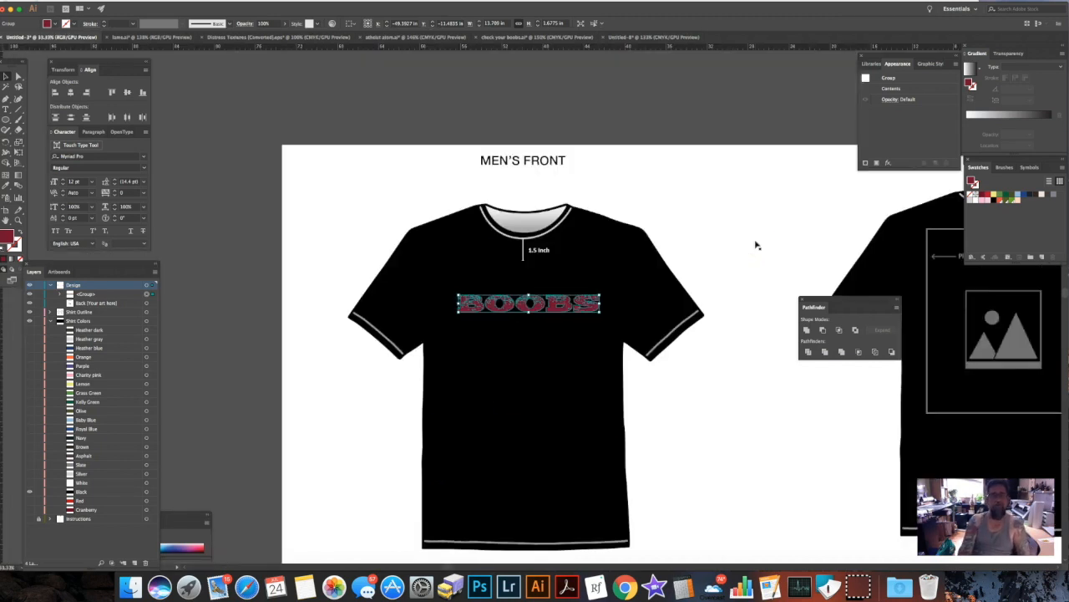
pyautogui.click(264, 388)
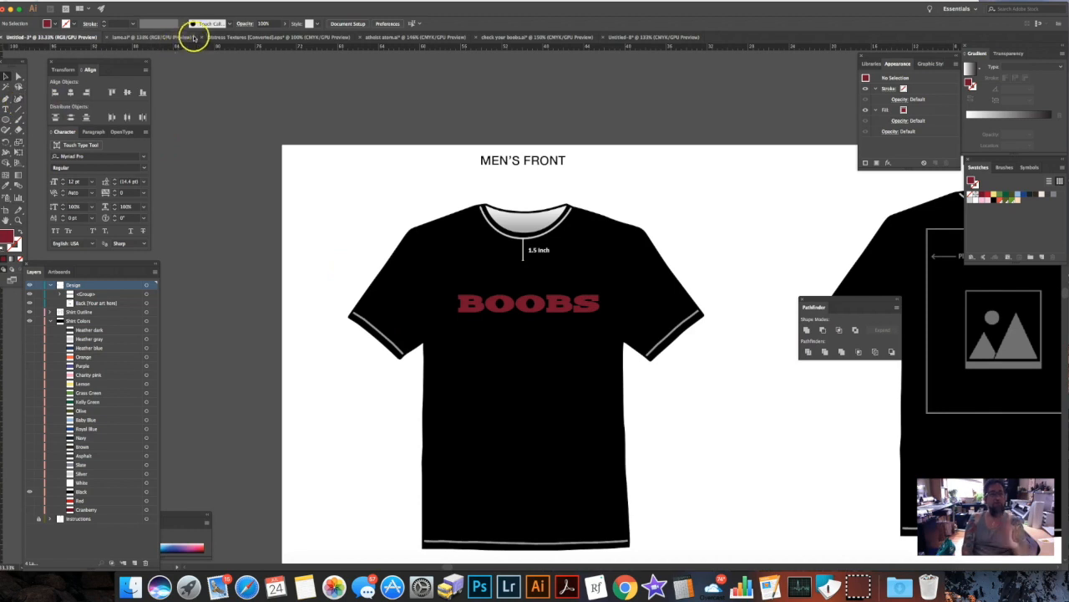
# In the Distress Textures document, enlarge the dense grunge texture with dark edges to about 396 by 251 mm.
pyautogui.click(642, 39)
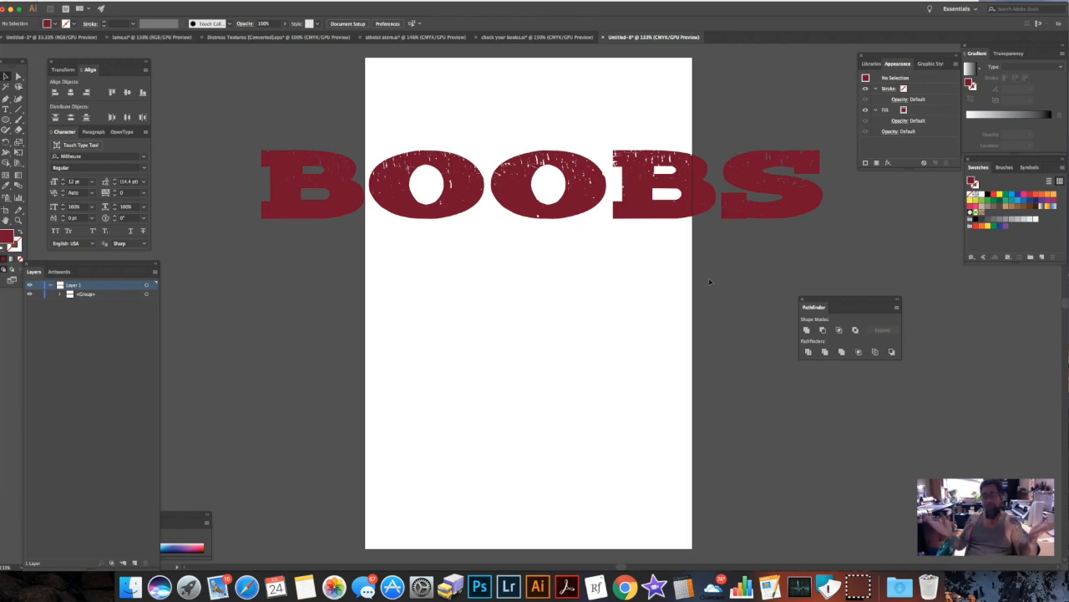
pyautogui.click(244, 38)
pyautogui.click(452, 259)
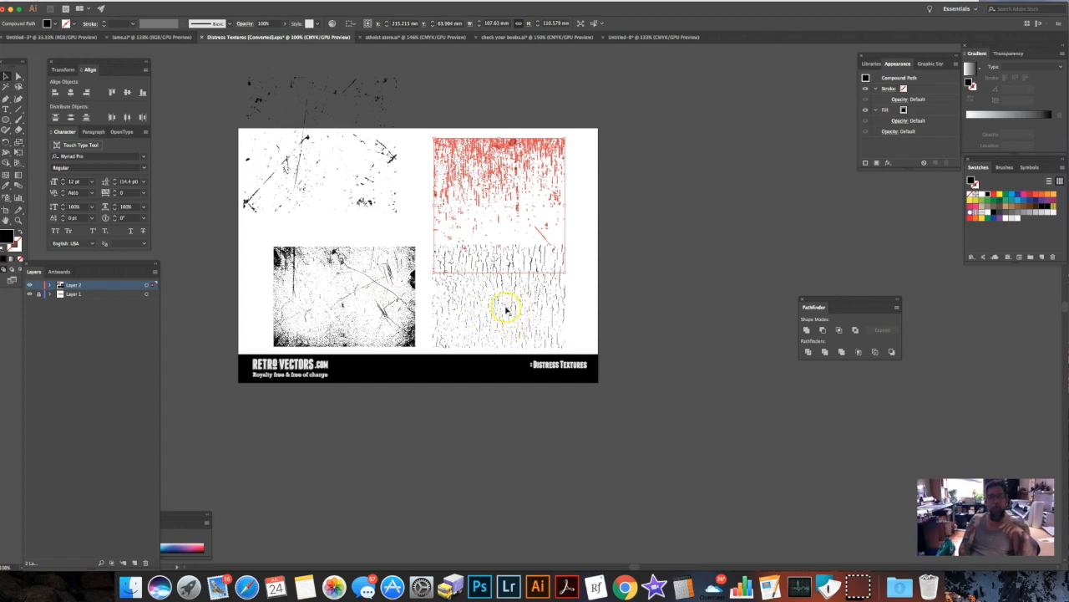
pyautogui.click(415, 222)
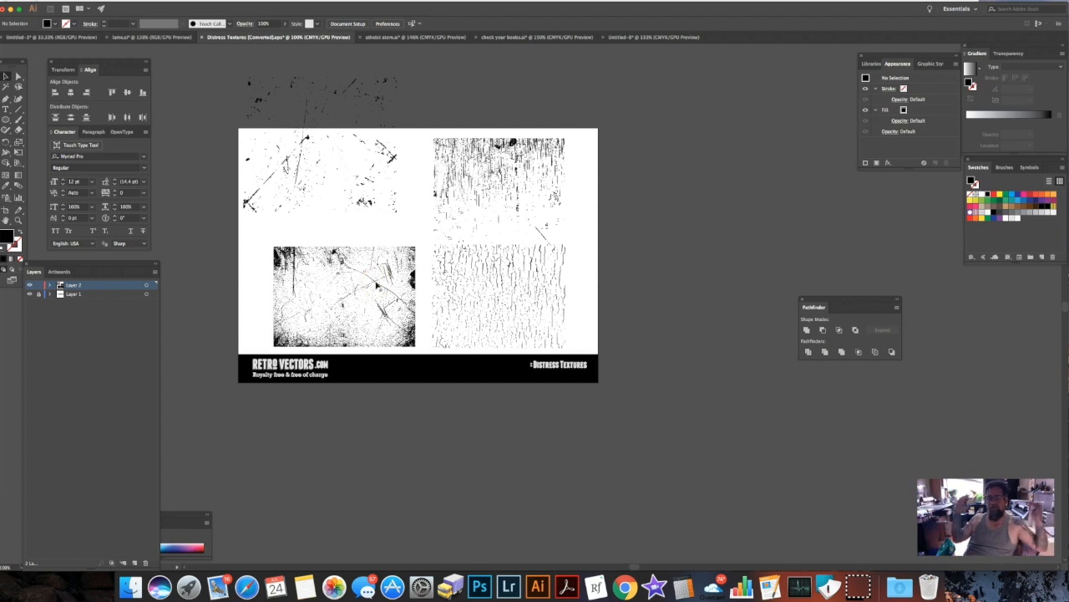
pyautogui.click(403, 320)
pyautogui.moveTo(415, 346); pyautogui.dragTo(675, 497)
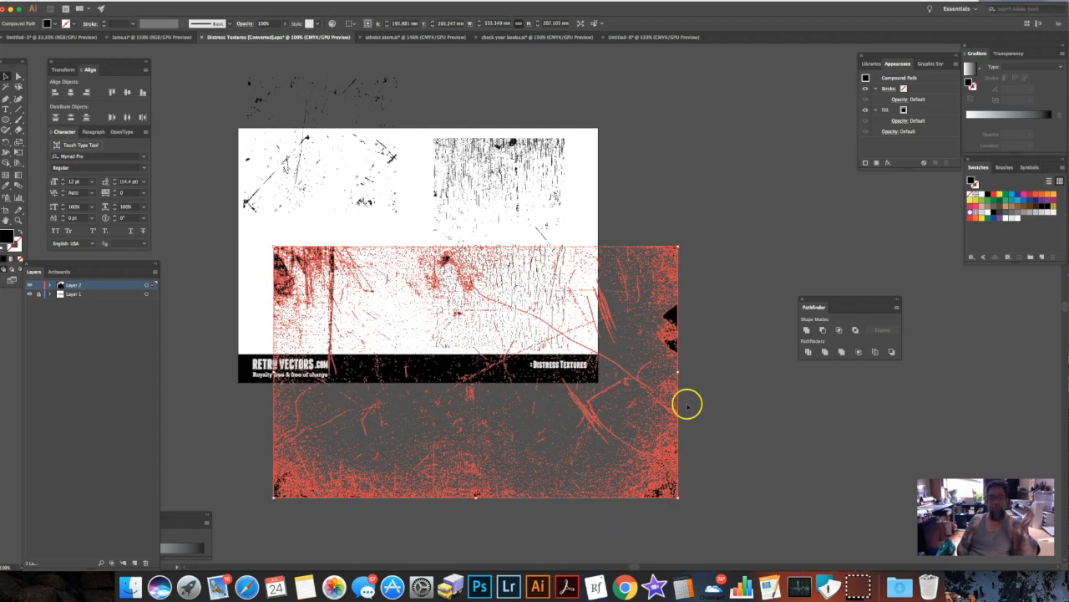
pyautogui.moveTo(679, 245); pyautogui.dragTo(755, 191)
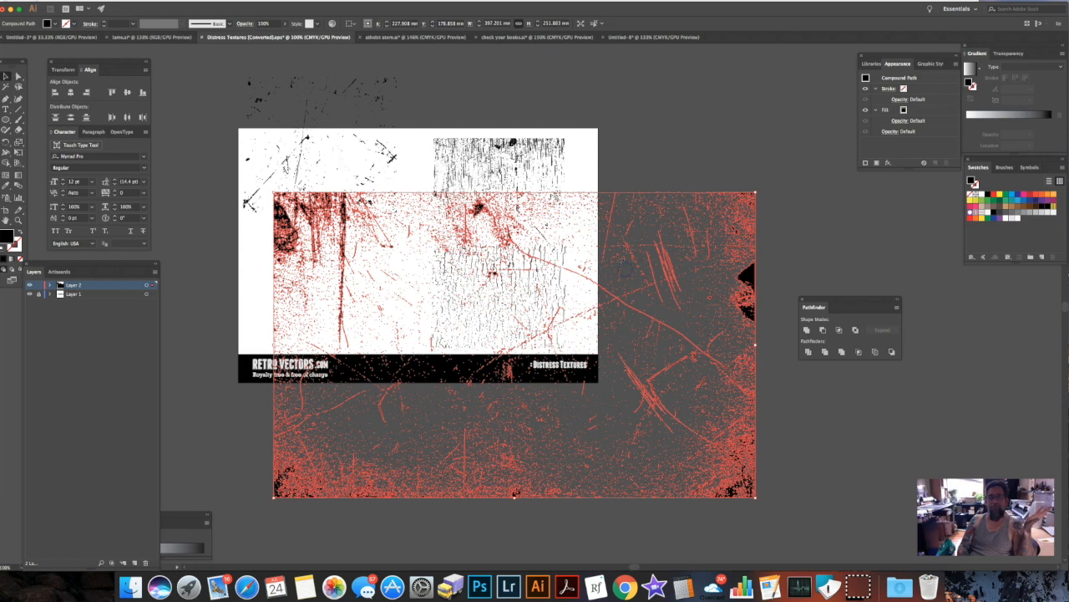
pyautogui.moveTo(661, 293); pyautogui.dragTo(739, 286)
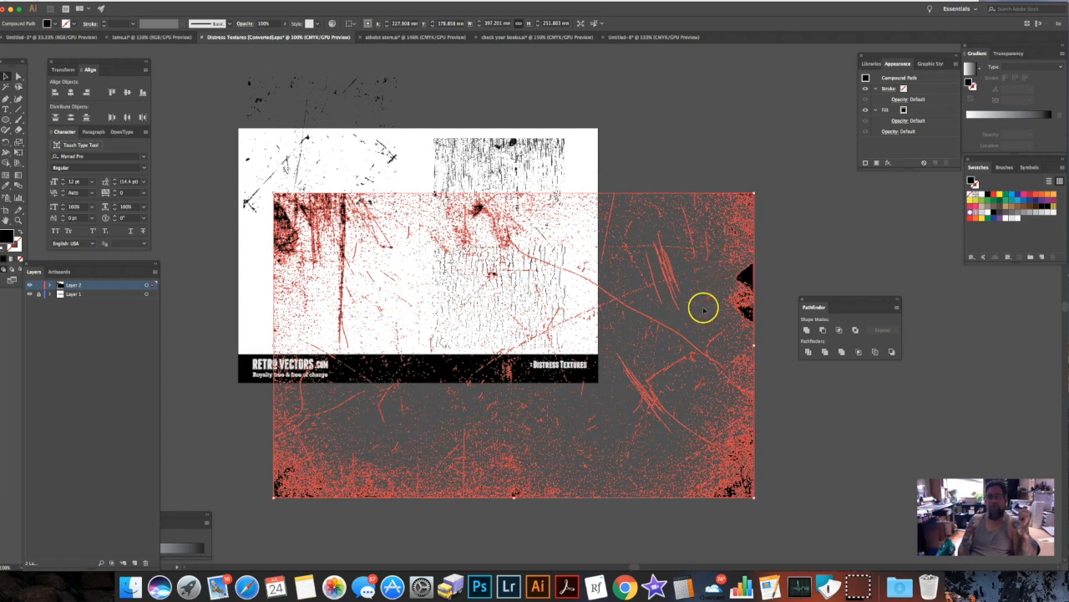
# Copy the enlarged grunge texture into the lettering document and place it below the distressed word.
pyautogui.moveTo(284, 215); pyautogui.dragTo(625, 39)
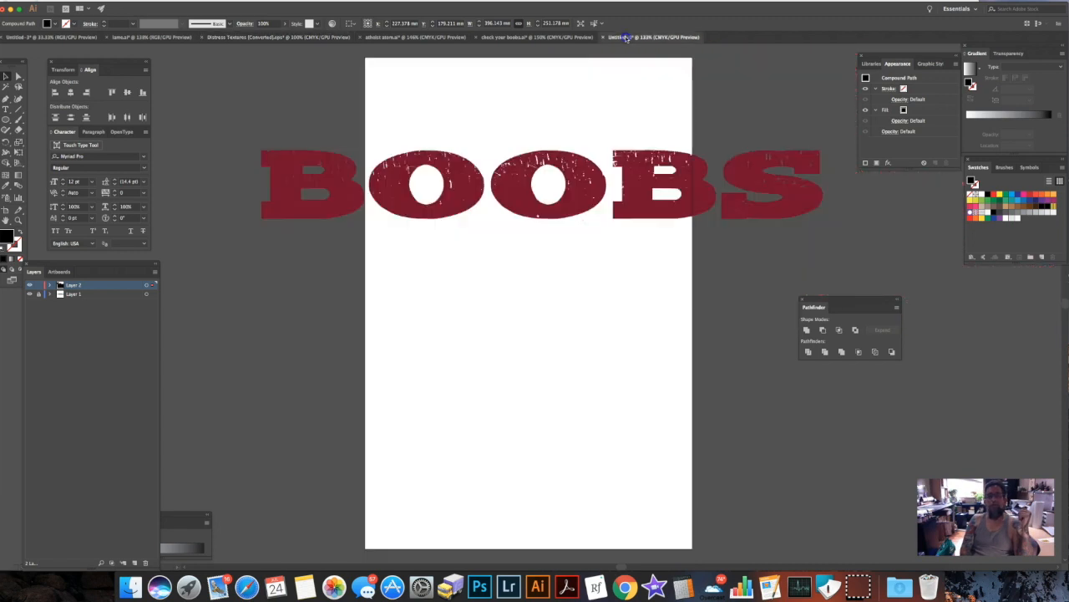
pyautogui.moveTo(459, 217); pyautogui.dragTo(356, 317)
pyautogui.moveTo(356, 320); pyautogui.dragTo(609, 279)
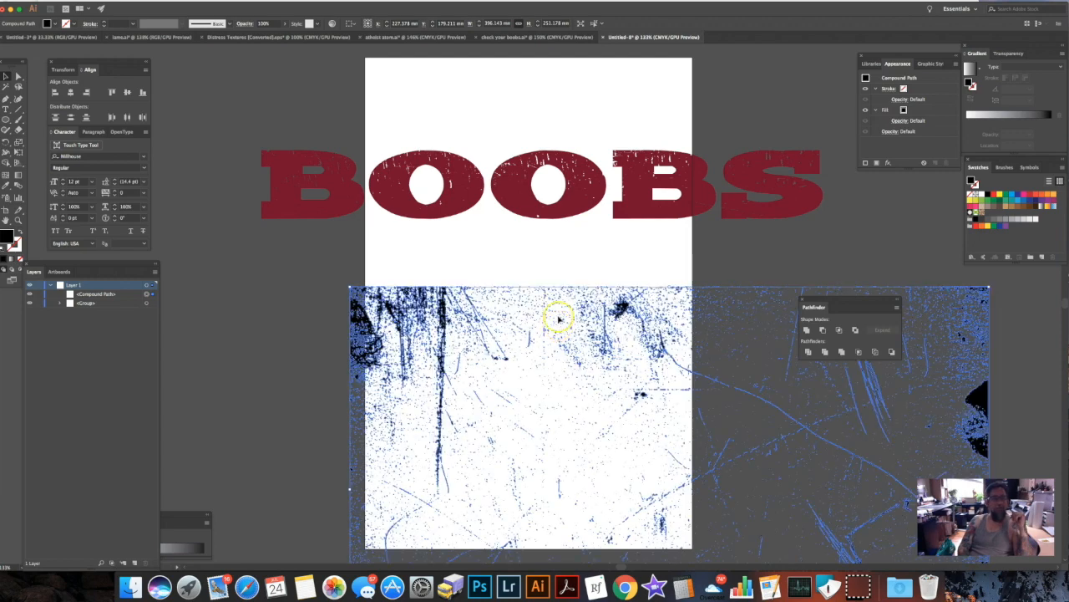
# Move the grunge texture over the distressed word and try to subtract it from the grouped lettering with Minus Front.
pyautogui.moveTo(410, 293); pyautogui.dragTo(294, 69)
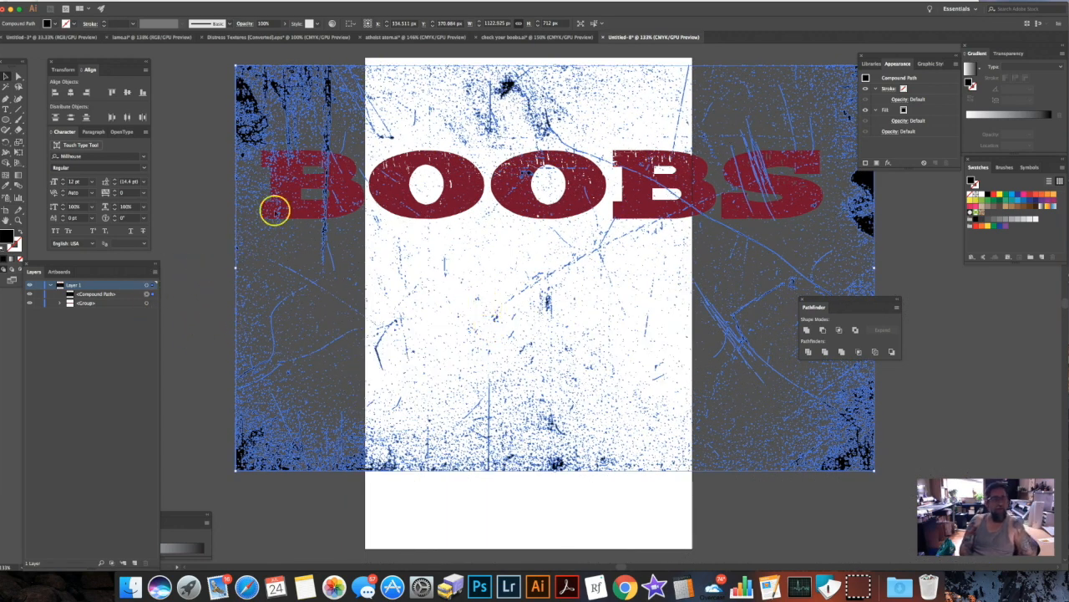
pyautogui.keyDown('shift'); pyautogui.click(152, 303); pyautogui.keyUp('shift')
pyautogui.click(826, 351)
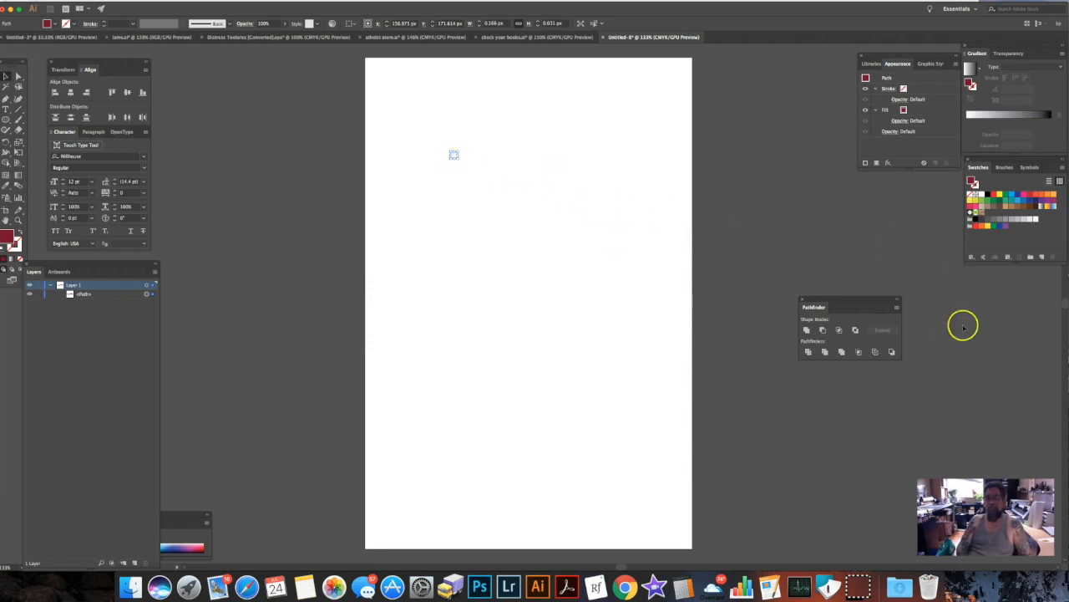
pyautogui.press('super+z')
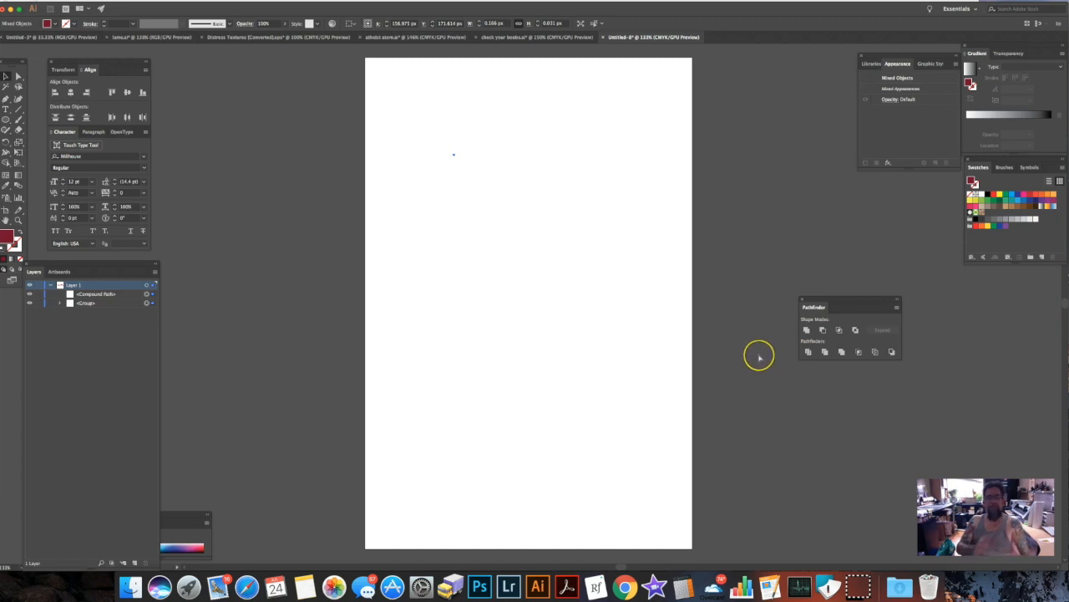
pyautogui.press('super+z')
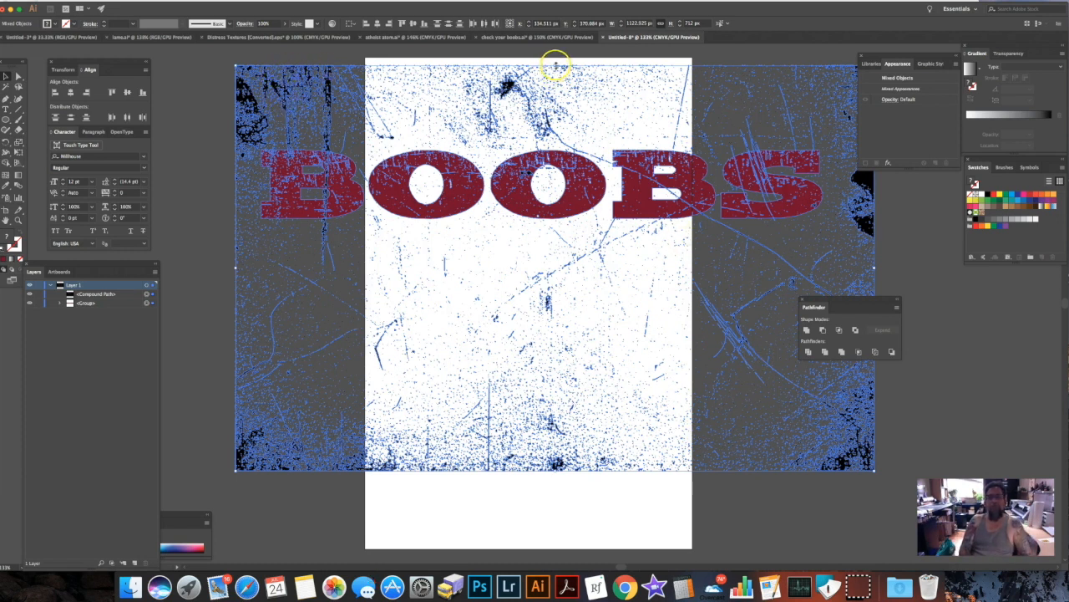
# Squash the grunge texture vertically to about 287 px high so it sits clear below the distressed word.
pyautogui.click(149, 303)
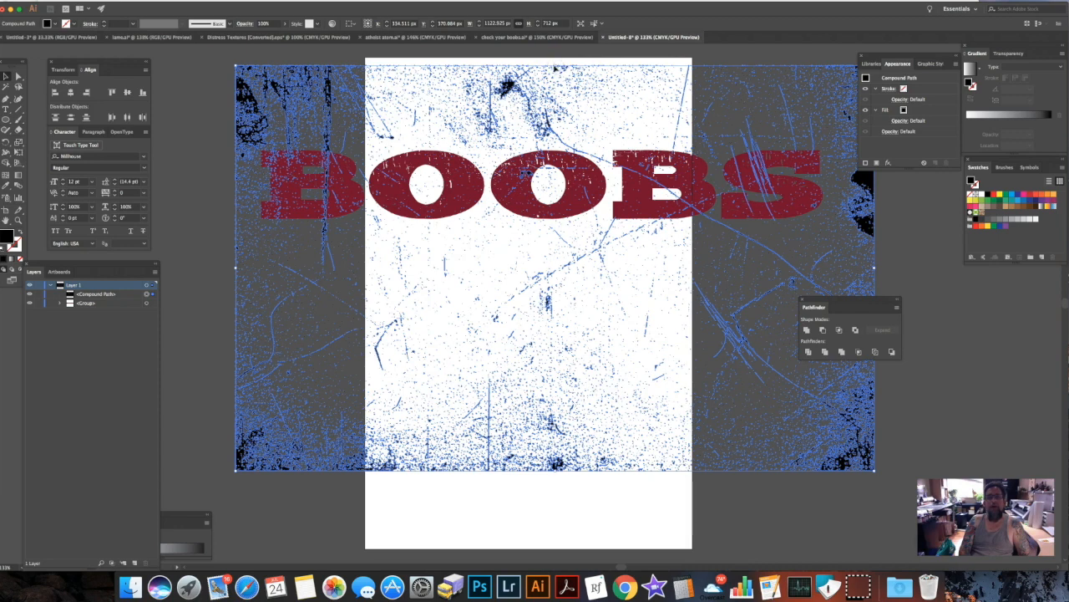
pyautogui.moveTo(555, 67); pyautogui.dragTo(576, 308)
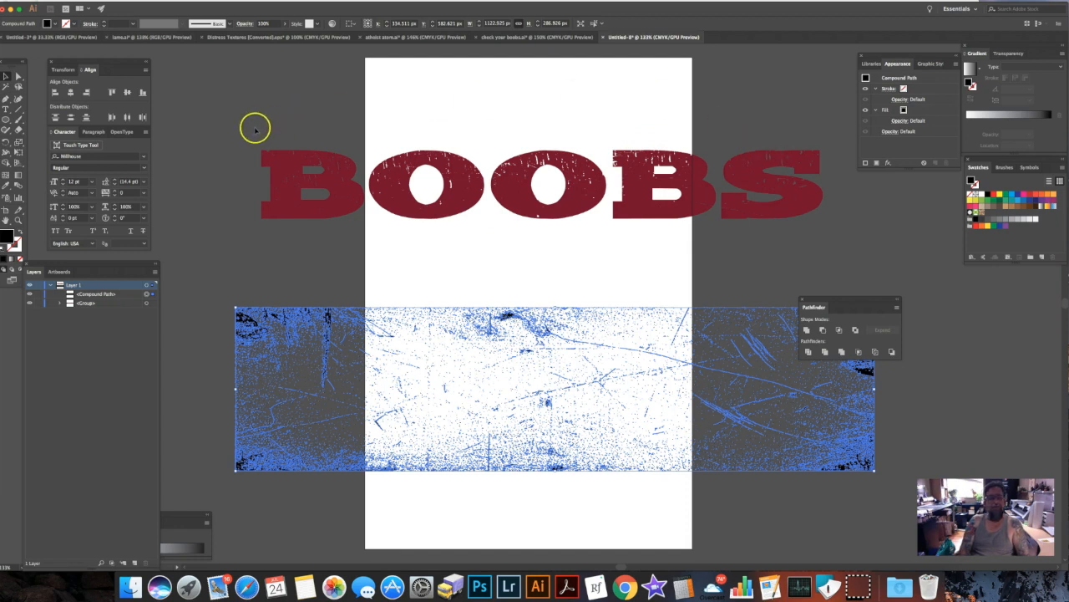
# Make the distressed word's letter group into a compound path.
pyautogui.moveTo(281, 210); pyautogui.dragTo(841, 240)
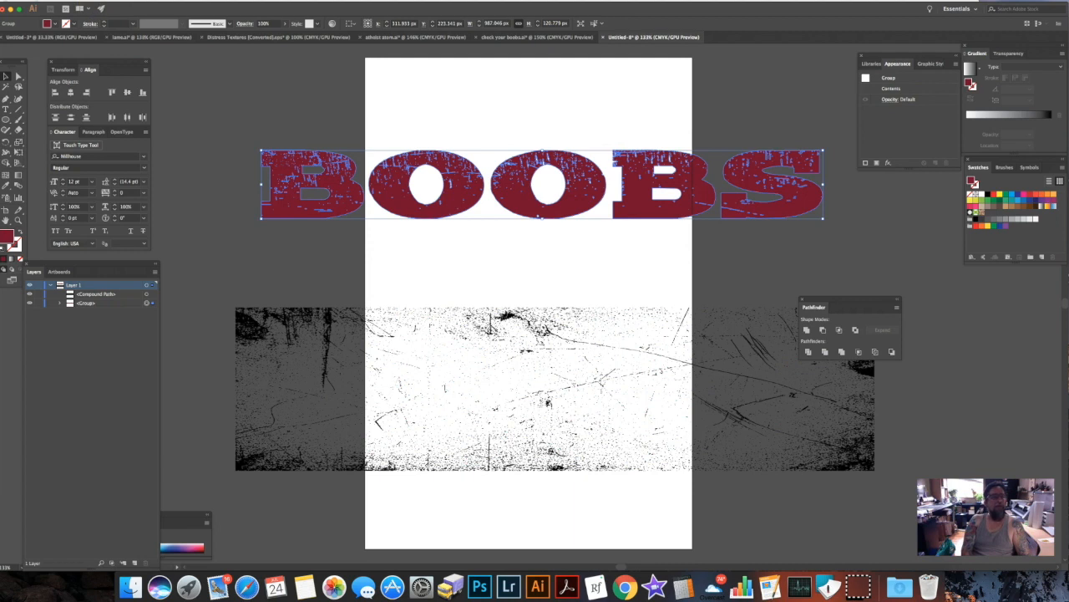
pyautogui.click(99, 1)
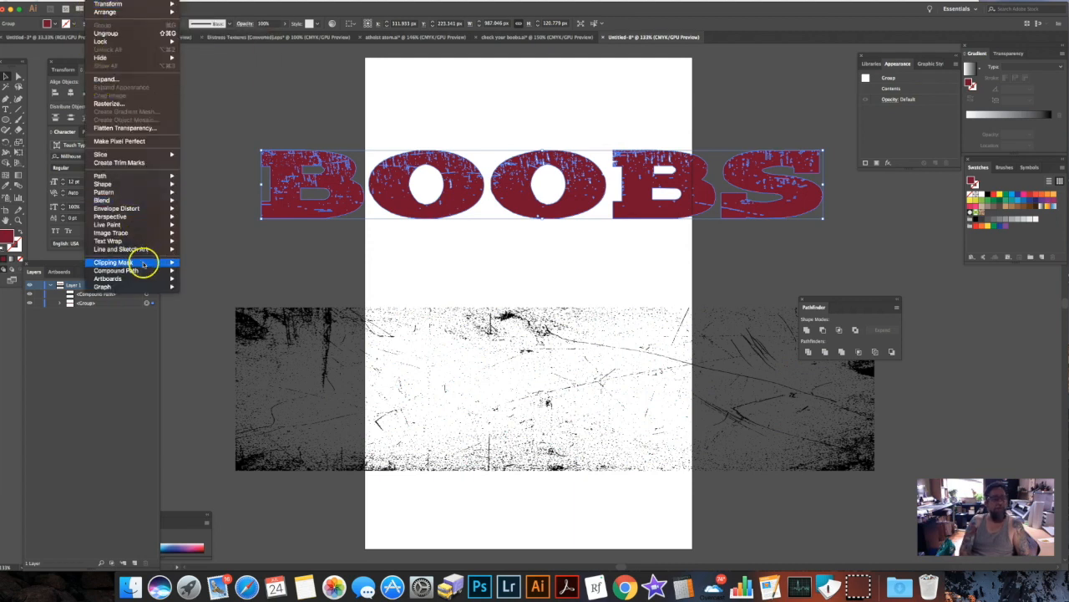
pyautogui.moveTo(146, 272)
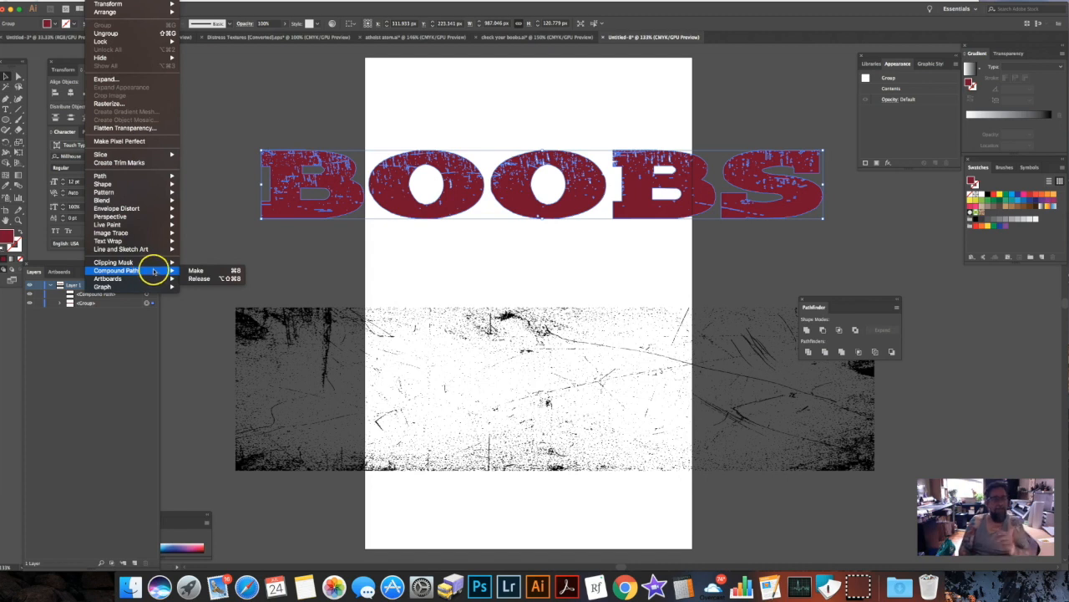
pyautogui.click(191, 271)
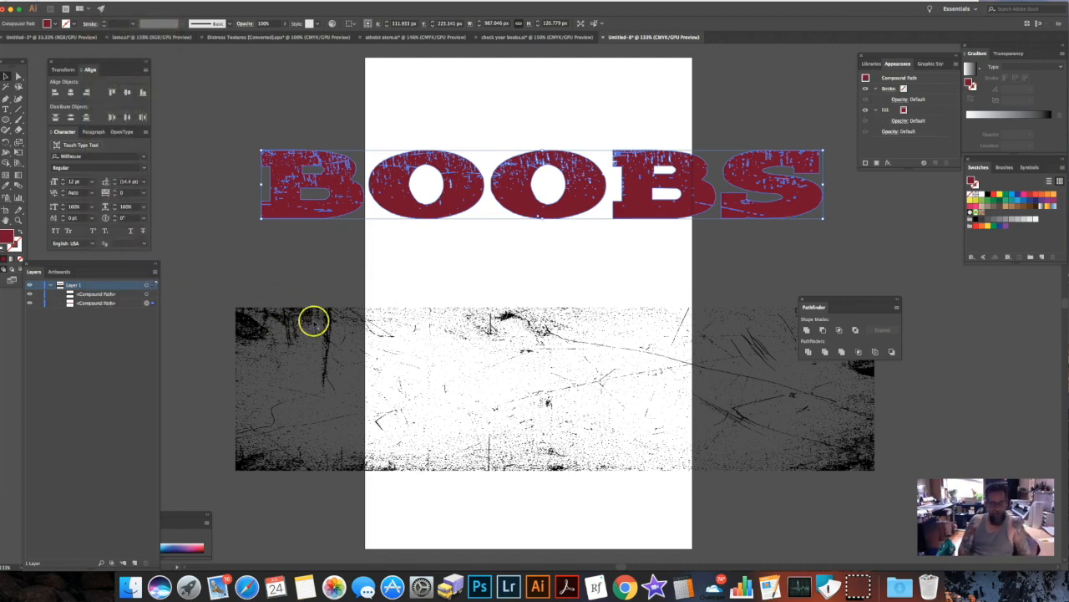
# Position the squashed grunge texture over the compound lettering, subtract it with Minus Front and deselect the result.
pyautogui.moveTo(521, 324); pyautogui.dragTo(498, 142)
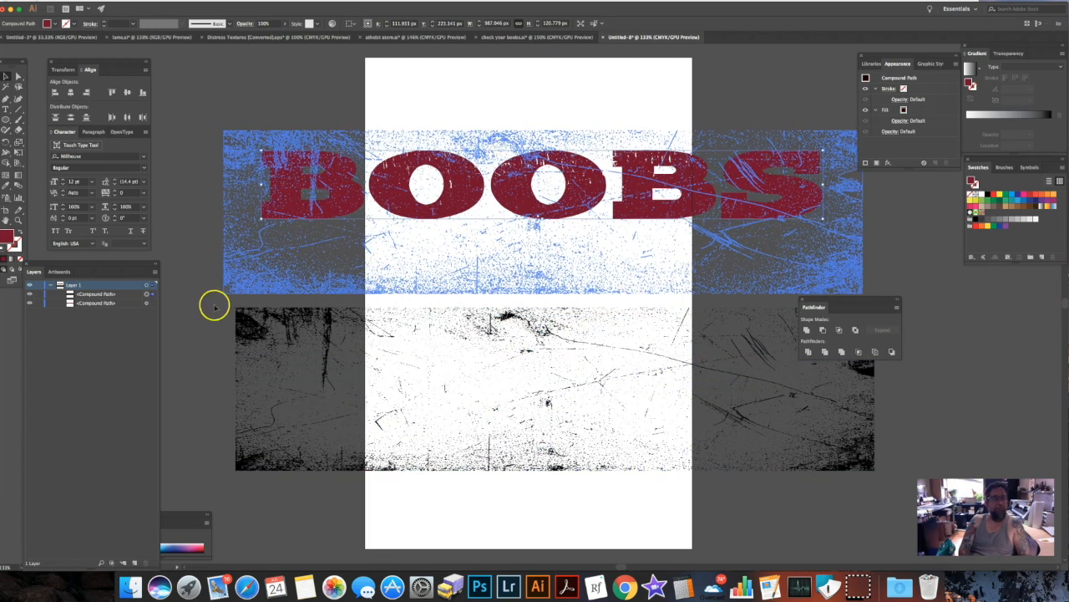
pyautogui.click(149, 302)
pyautogui.keyDown('shift'); pyautogui.click(153, 304); pyautogui.keyUp('shift')
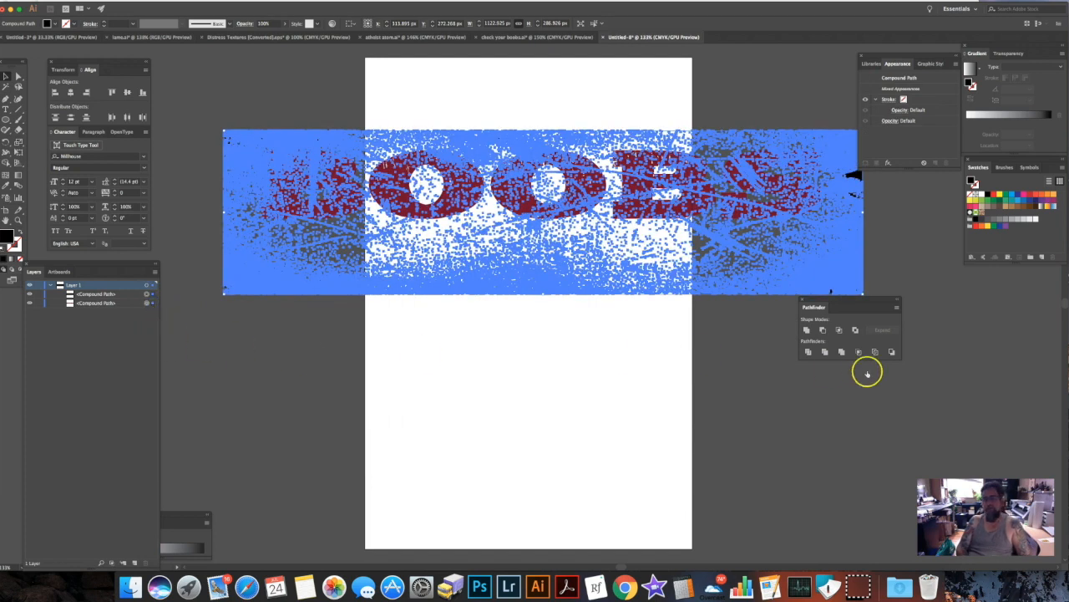
pyautogui.click(823, 332)
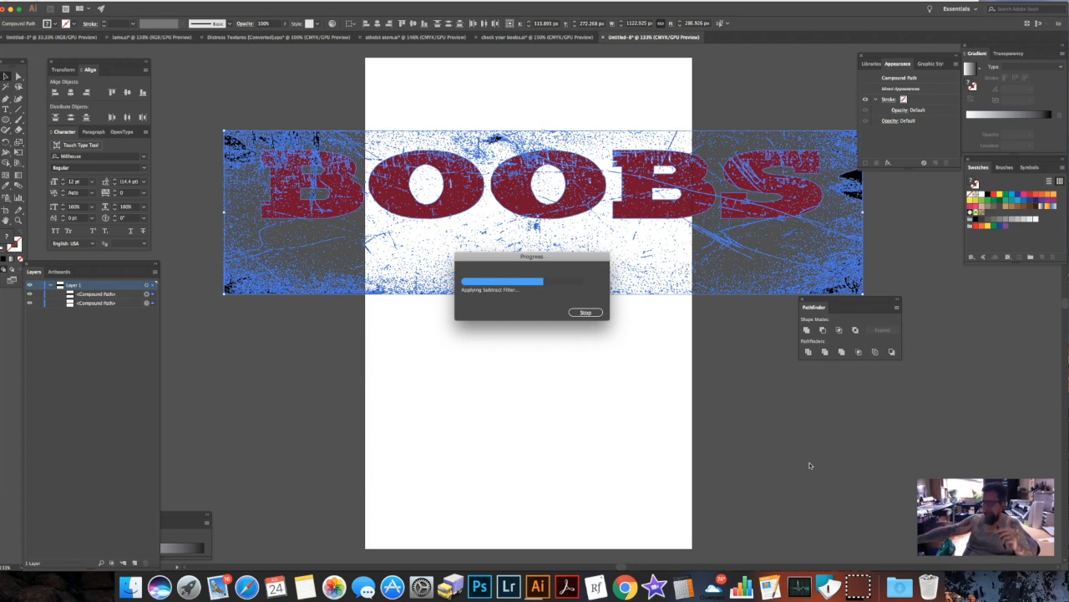
pyautogui.click(652, 342)
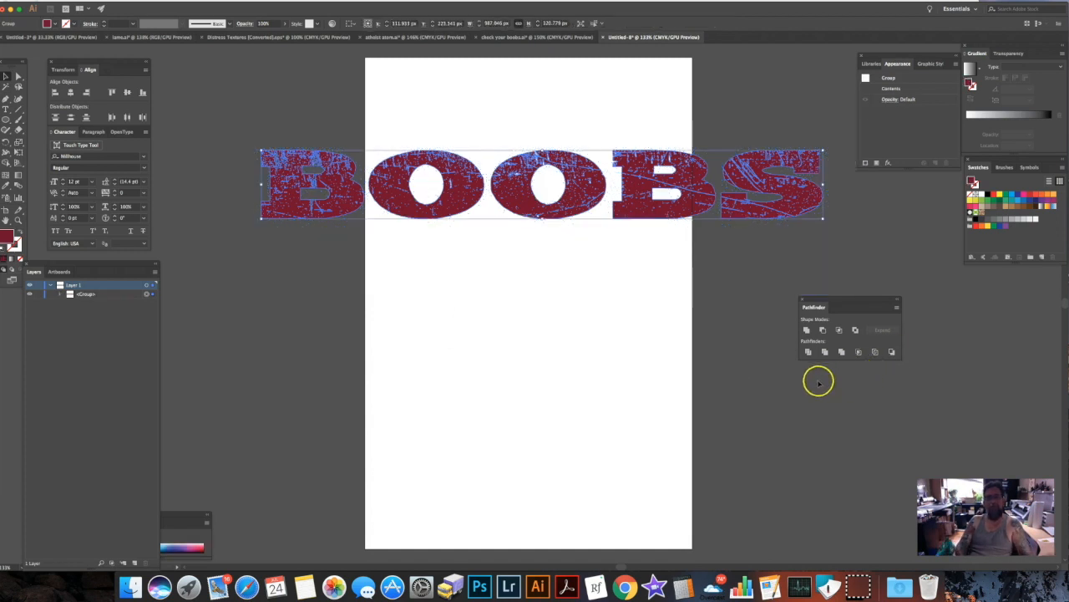
pyautogui.click(720, 261)
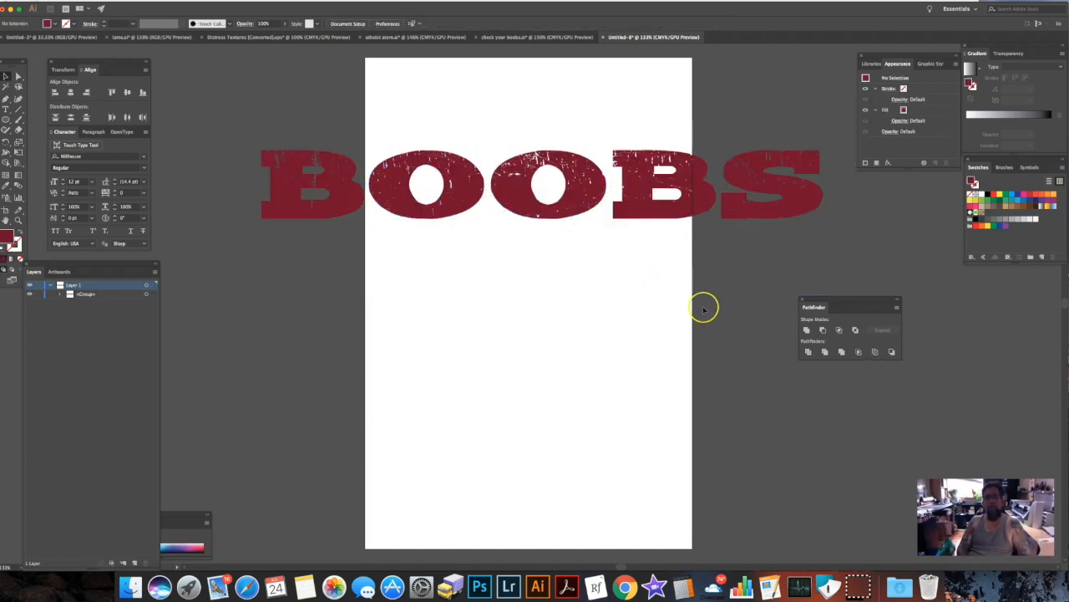